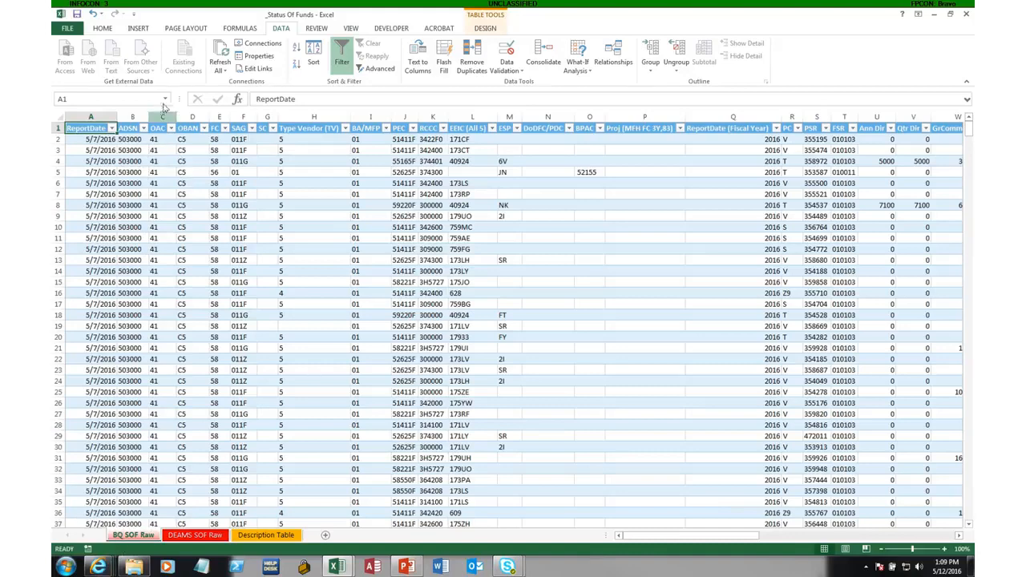
Step: Create a PivotTable from the BQData table on a new worksheet
{"action": "left_click", "coordinate": [117, 141]}
{"action": "left_click", "coordinate": [419, 295]}
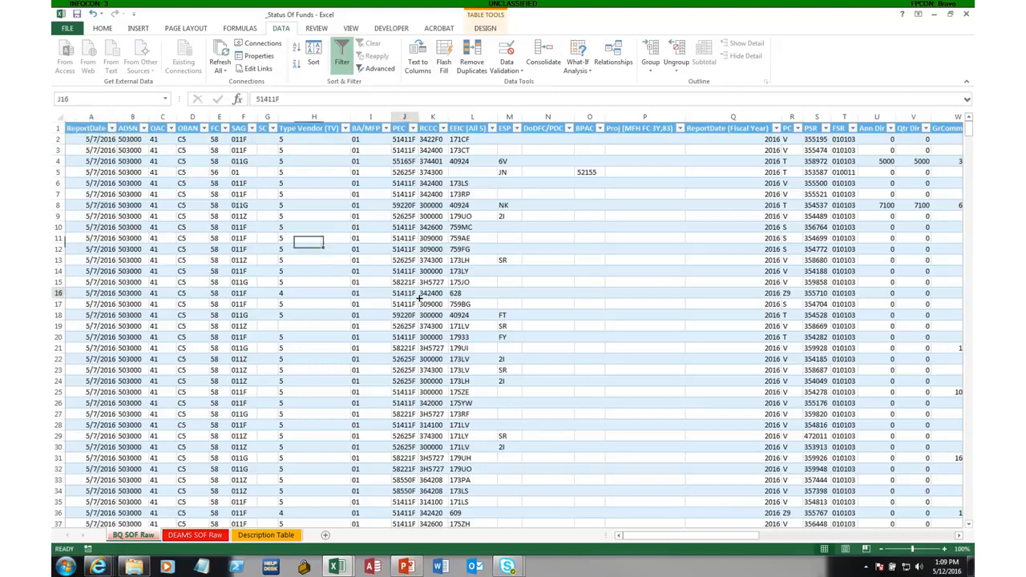
{"action": "left_click", "coordinate": [609, 222]}
{"action": "left_click", "coordinate": [238, 161]}
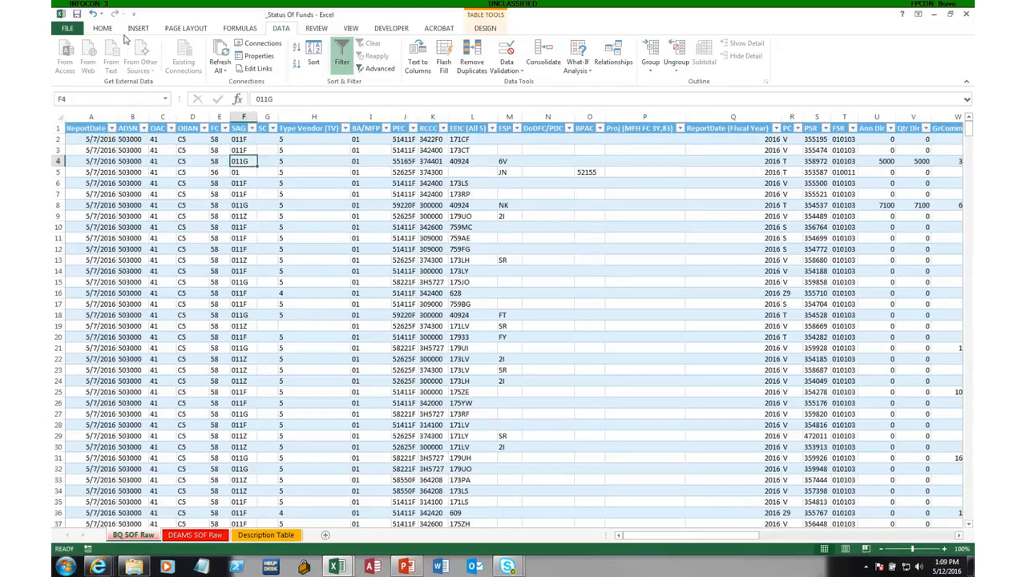
{"action": "left_click", "coordinate": [131, 31]}
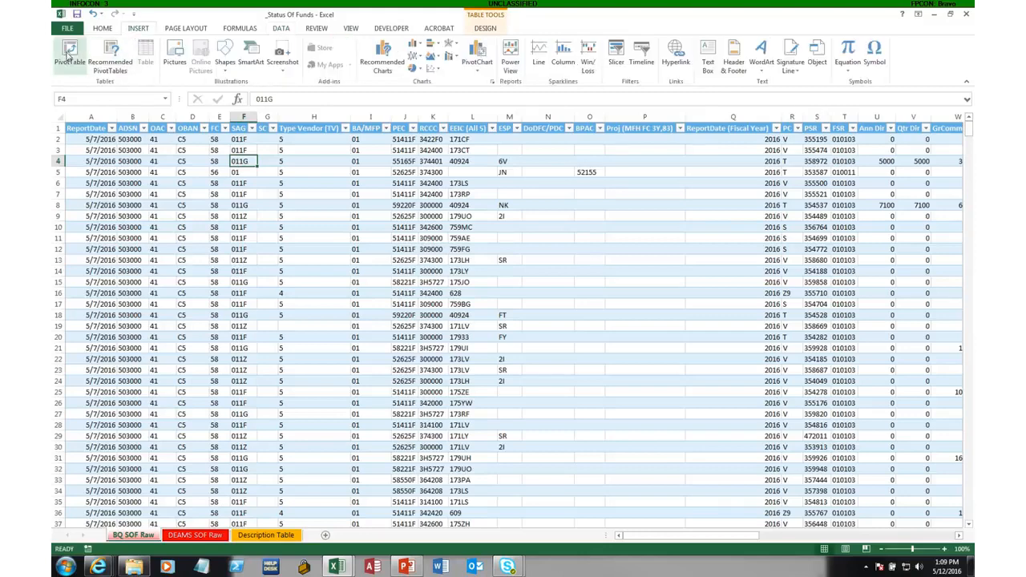
{"action": "left_click", "coordinate": [69, 56]}
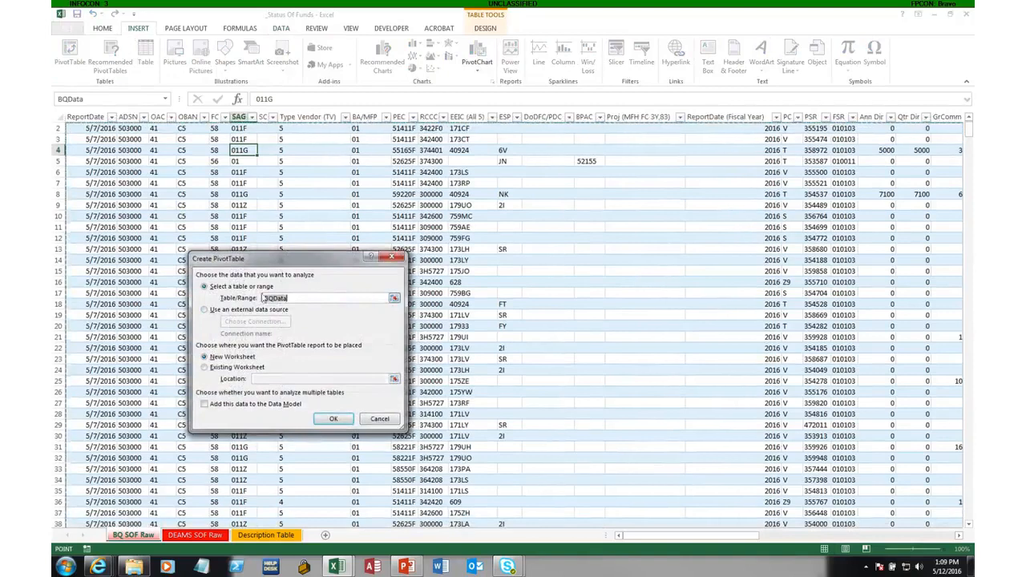
{"action": "left_click", "coordinate": [331, 420]}
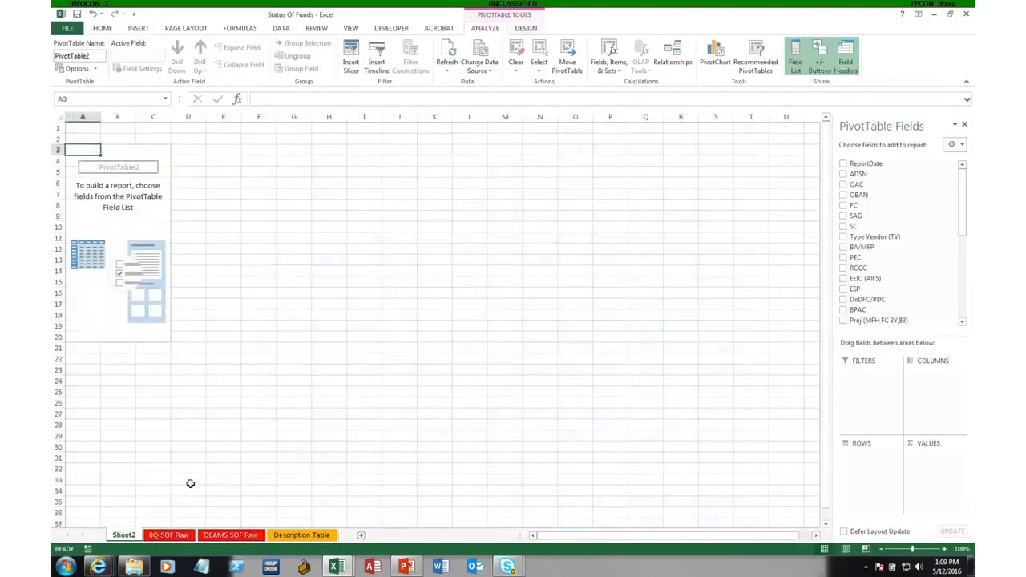
Step: Rename the new PivotTable sheet to "SOF by Commodity" and assign it a tab color
{"action": "left_click", "coordinate": [128, 533]}
{"action": "double_click", "coordinate": [128, 533]}
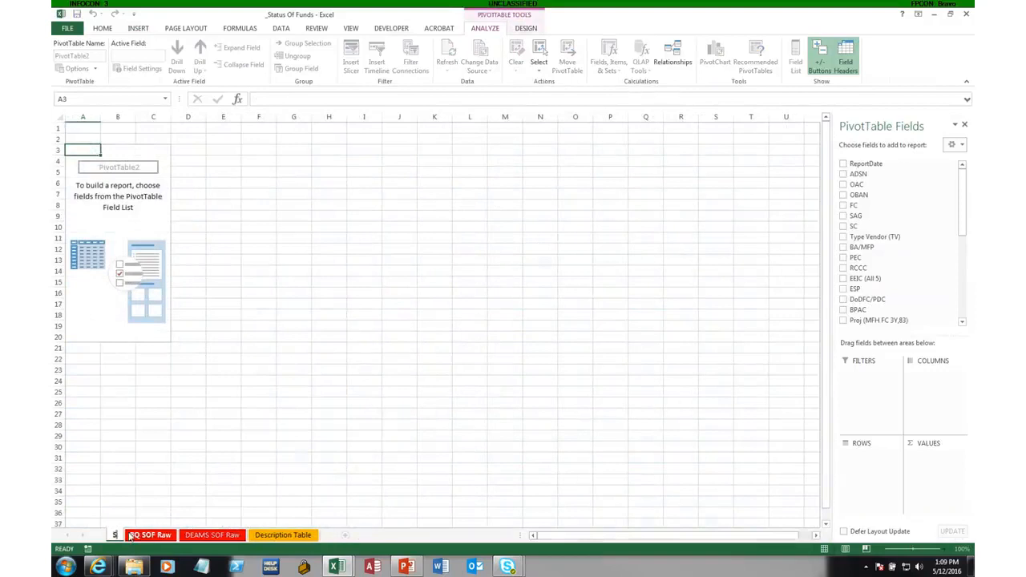
{"action": "type", "text": "SOF by Commo"}
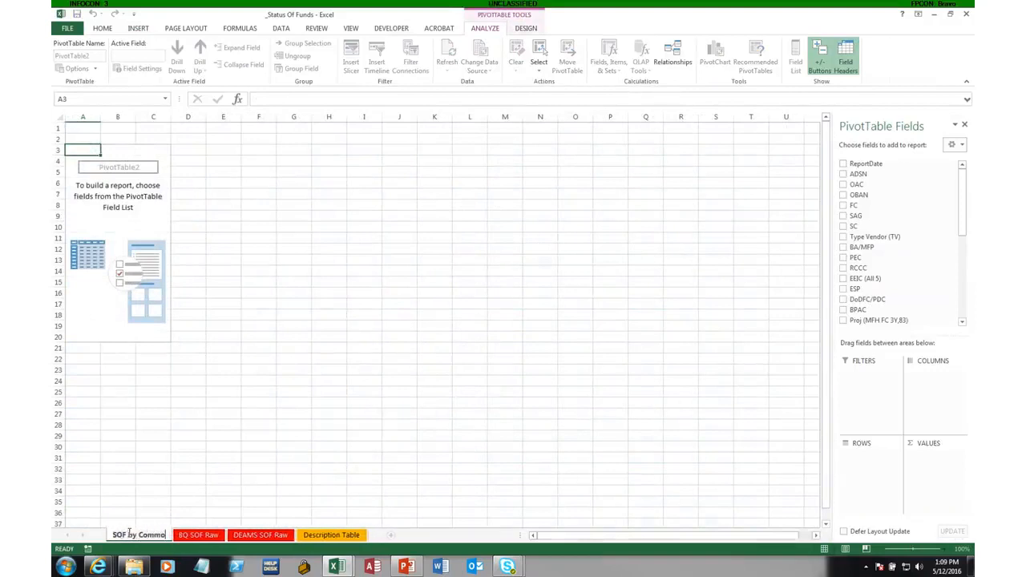
{"action": "type", "text": "dity"}
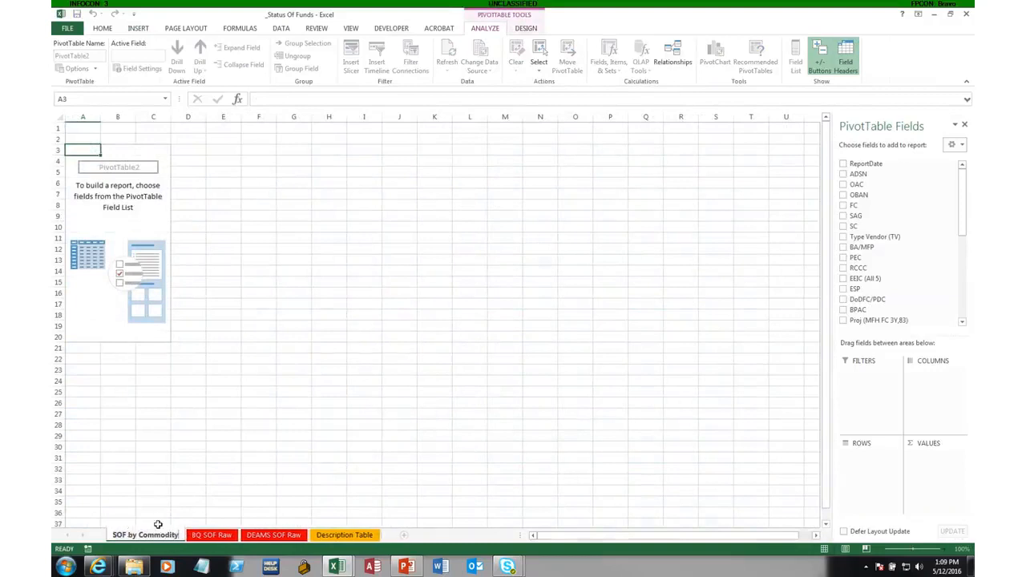
{"action": "left_click", "coordinate": [154, 513]}
{"action": "right_click", "coordinate": [161, 532]}
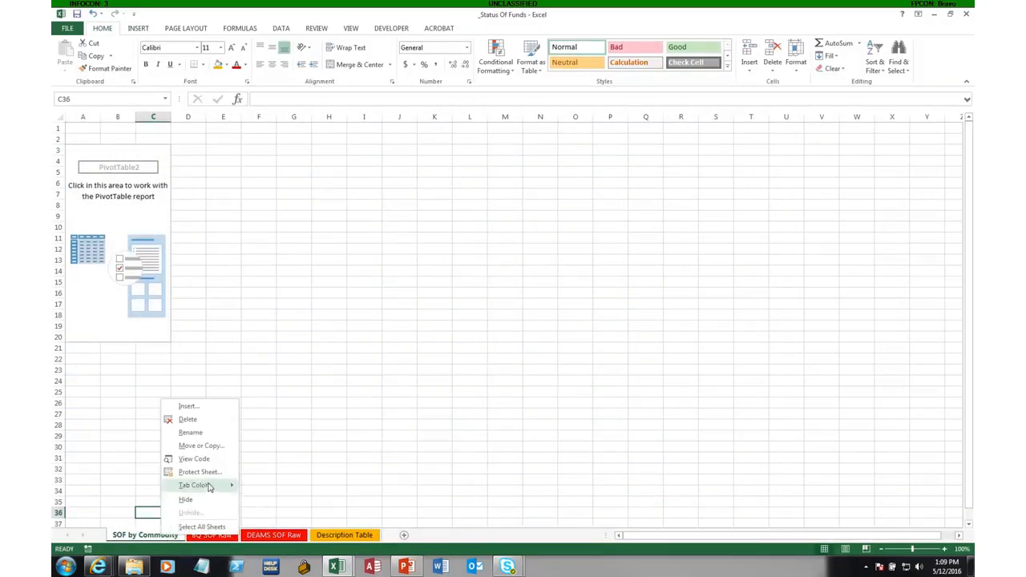
{"action": "mouse_move", "coordinate": [209, 487]}
{"action": "left_click", "coordinate": [293, 521]}
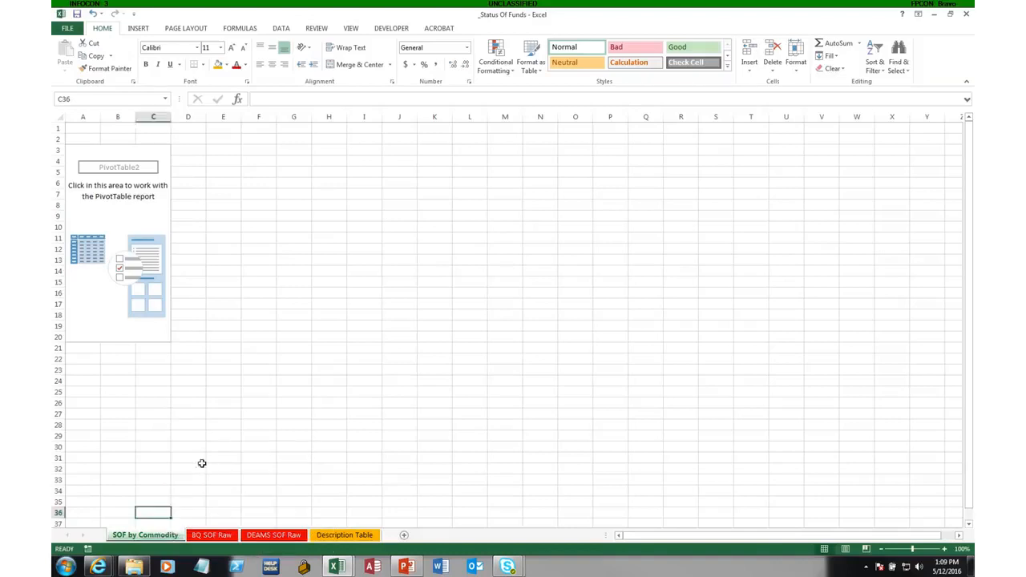
{"action": "left_click", "coordinate": [201, 460]}
Step: Turn off the PivotTable's Row Headers style option and set its report layout to Tabular Form
{"action": "left_click", "coordinate": [109, 255]}
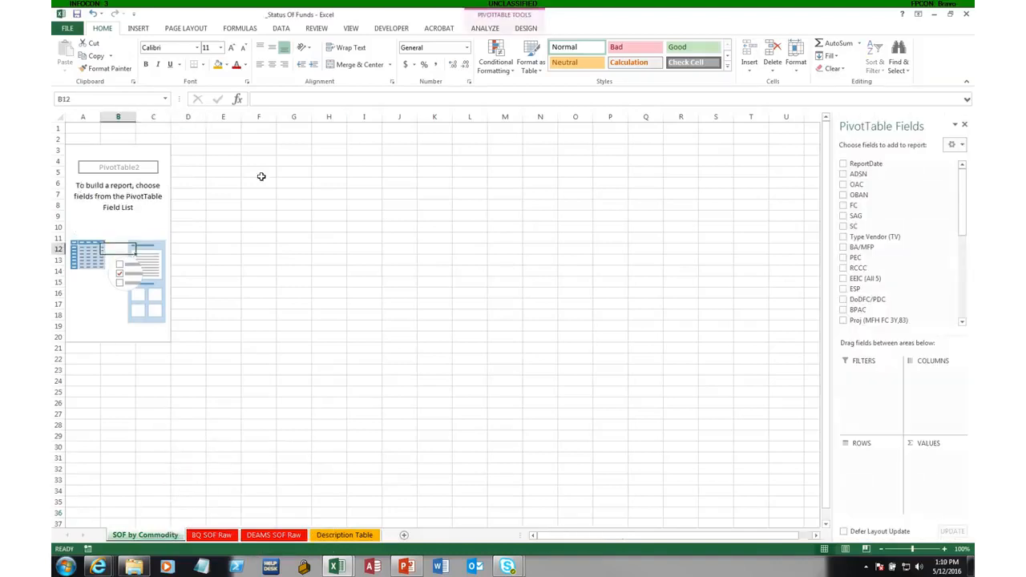
{"action": "left_click", "coordinate": [522, 28]}
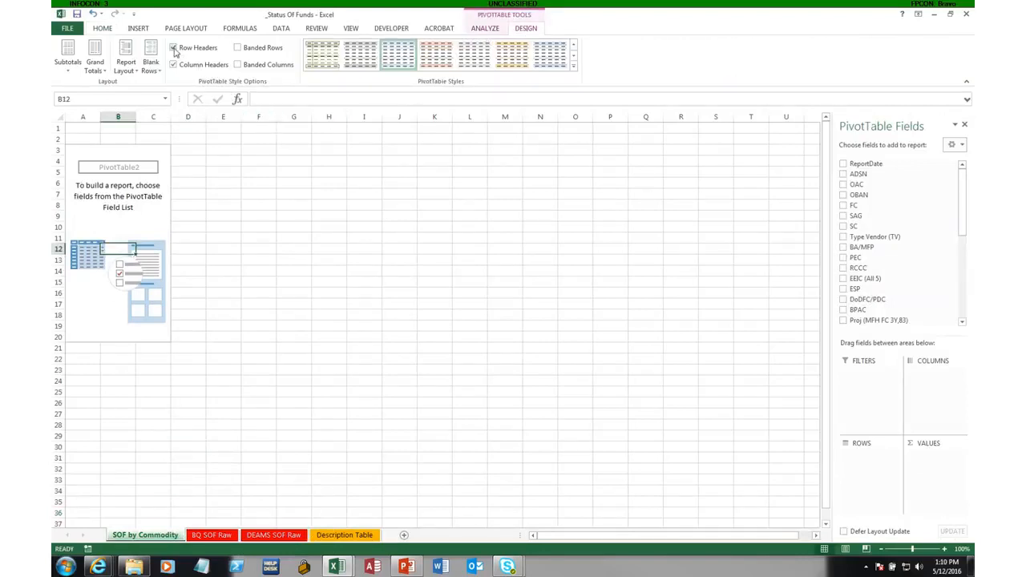
{"action": "left_click", "coordinate": [173, 48]}
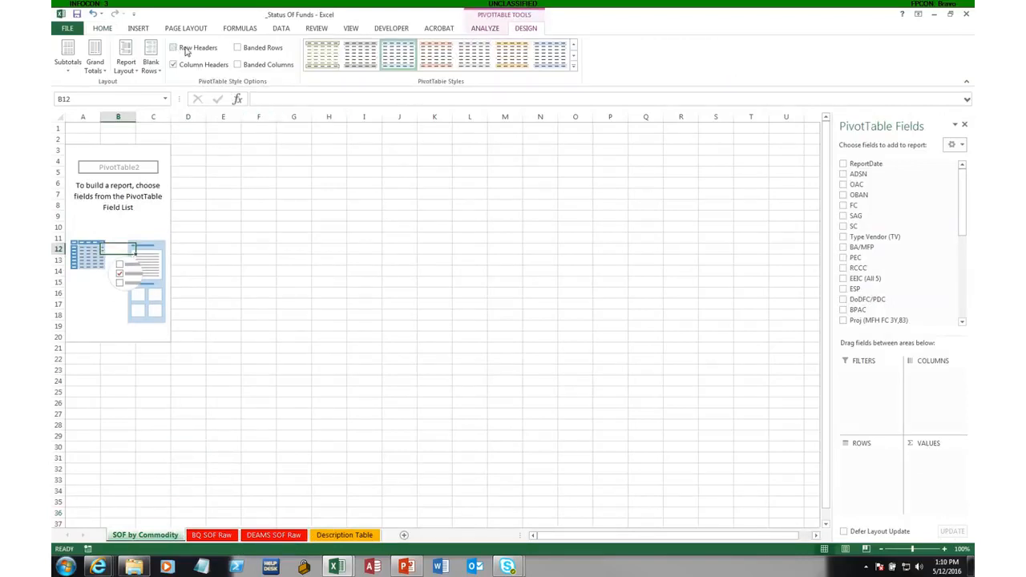
{"action": "left_click", "coordinate": [126, 62]}
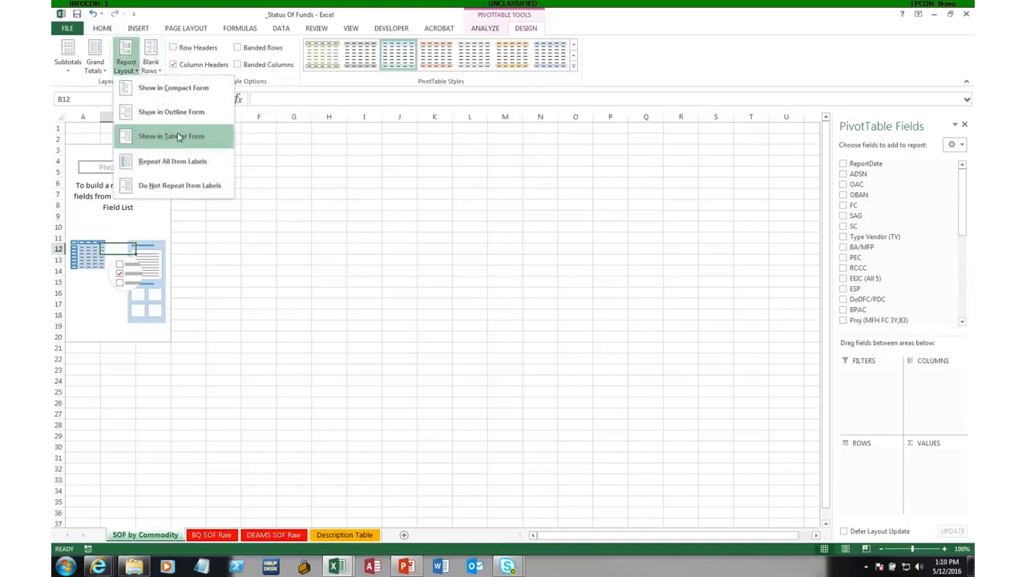
{"action": "left_click", "coordinate": [178, 137]}
Step: Hide all PivotTable subtotals and apply a Medium style with a light blue header
{"action": "left_click", "coordinate": [67, 62]}
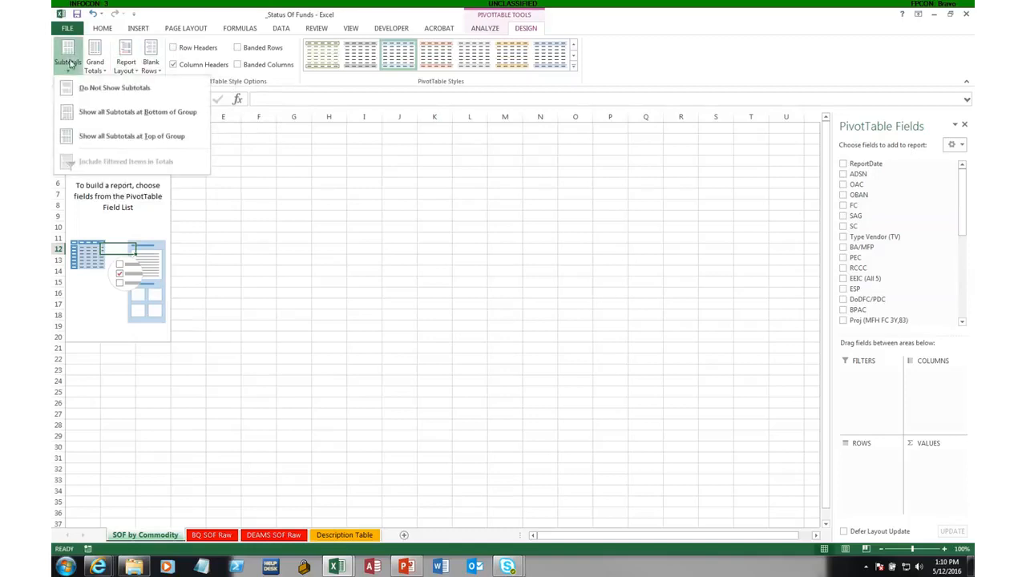
{"action": "left_click", "coordinate": [85, 90]}
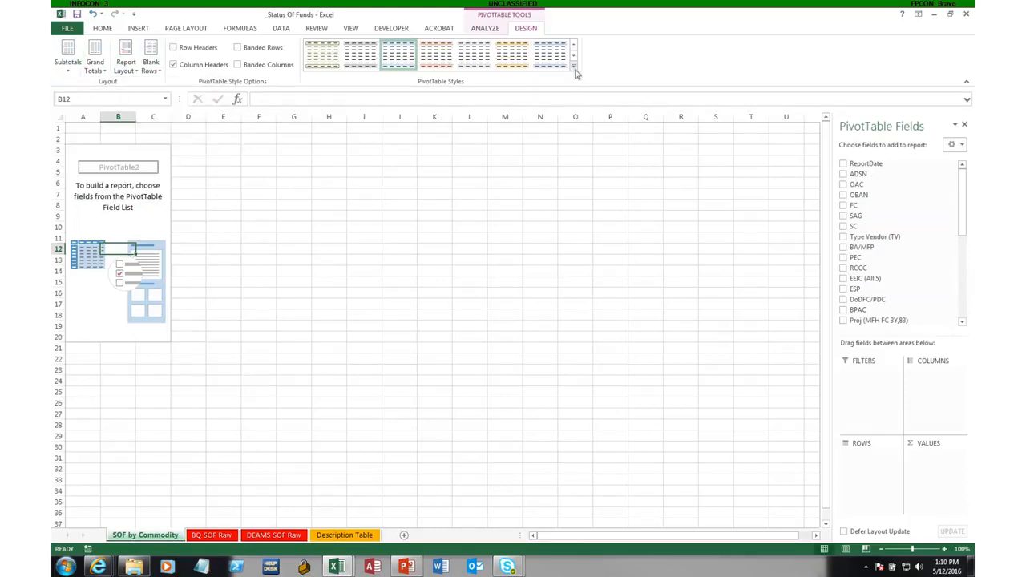
{"action": "left_click", "coordinate": [572, 66]}
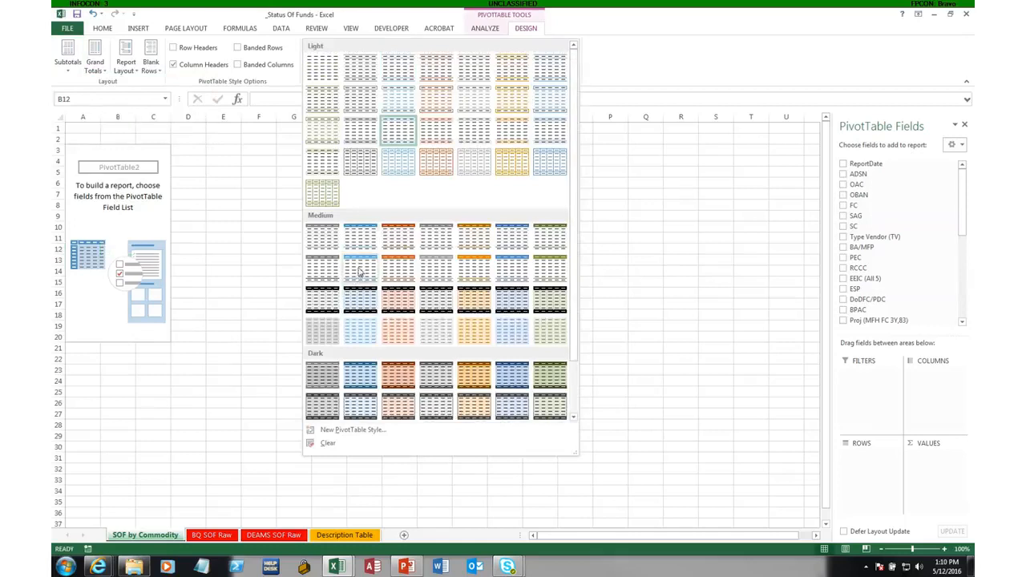
{"action": "left_click", "coordinate": [359, 272]}
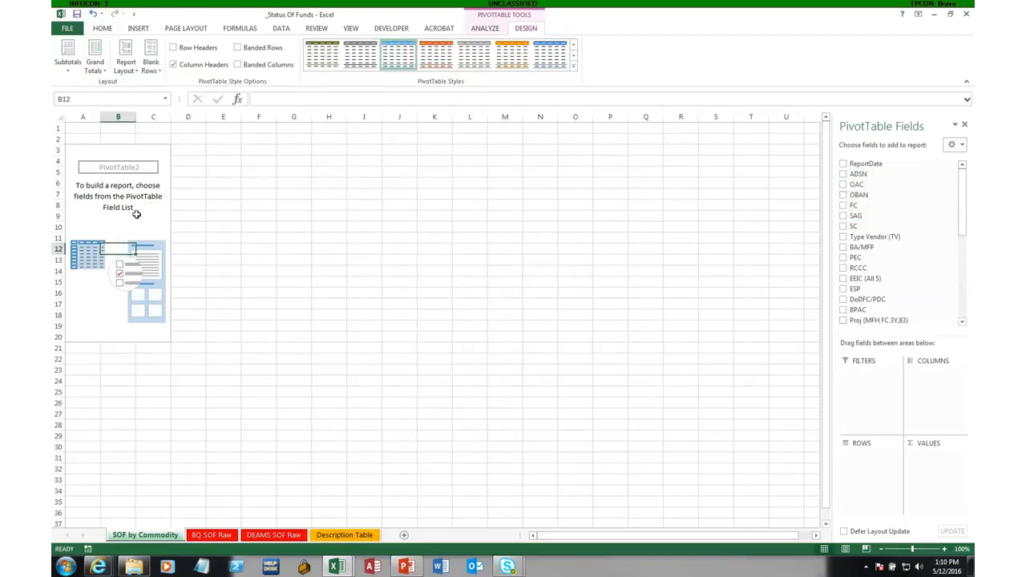
Step: In the PivotTable options, hide the expand/collapse buttons and change the number of deleted source items to retain per field
{"action": "right_click", "coordinate": [136, 215]}
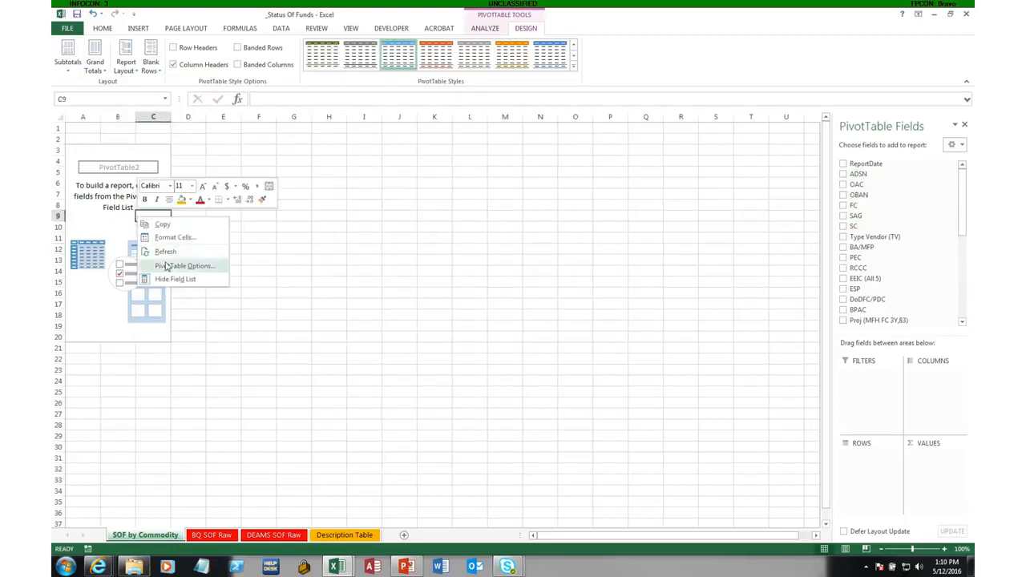
{"action": "left_click", "coordinate": [171, 266]}
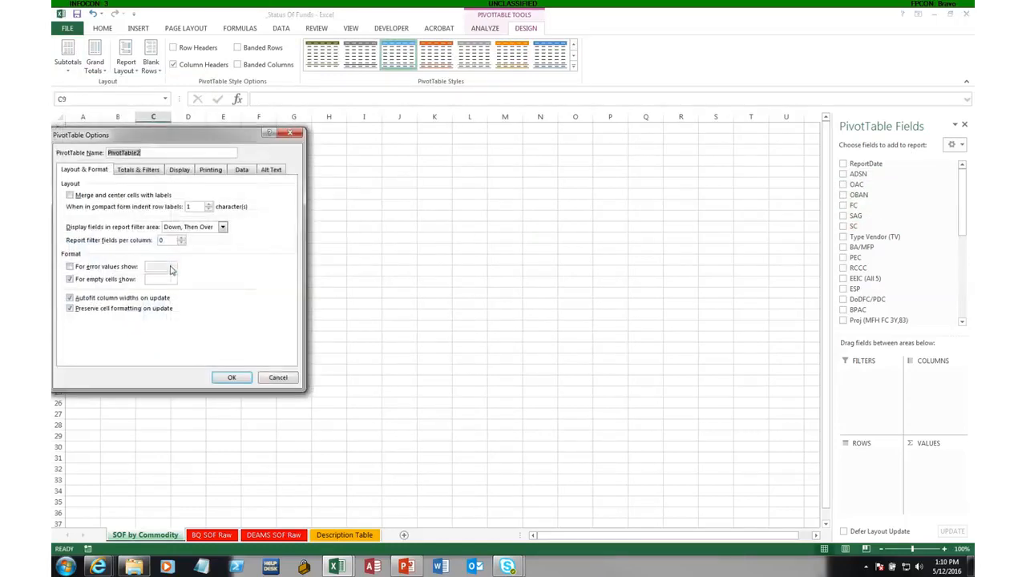
{"action": "left_click", "coordinate": [138, 172]}
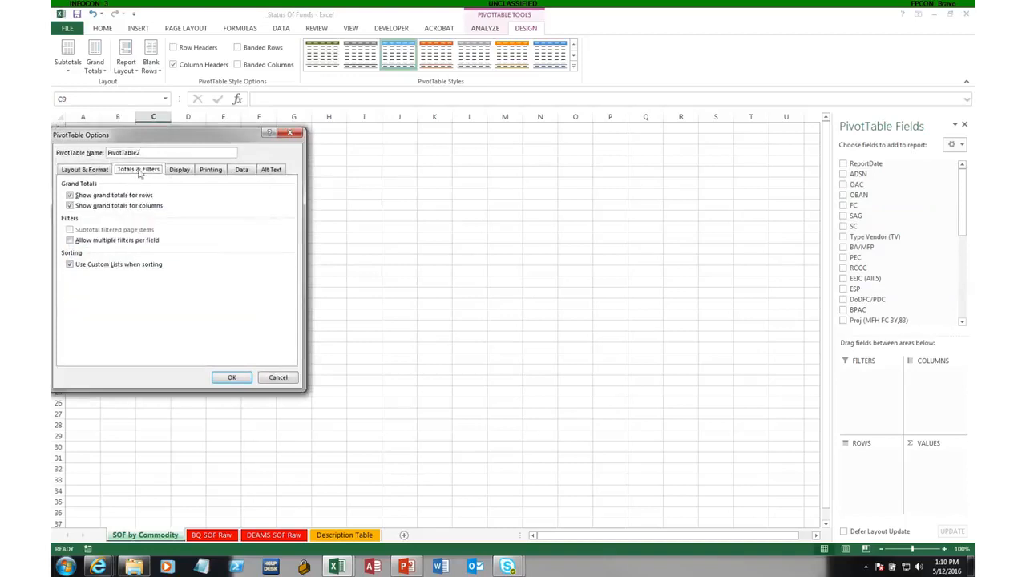
{"action": "left_click", "coordinate": [177, 171]}
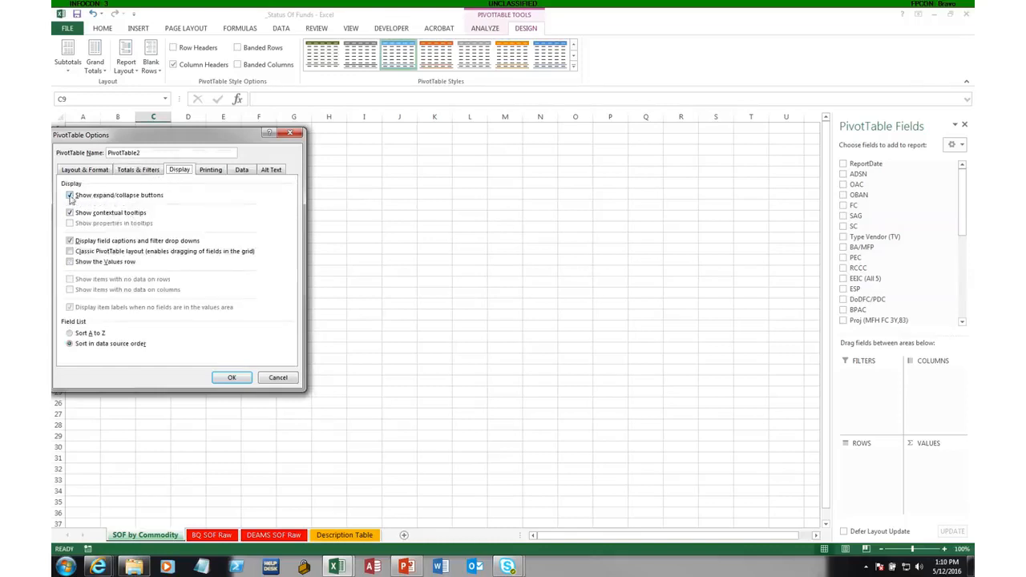
{"action": "left_click", "coordinate": [69, 196]}
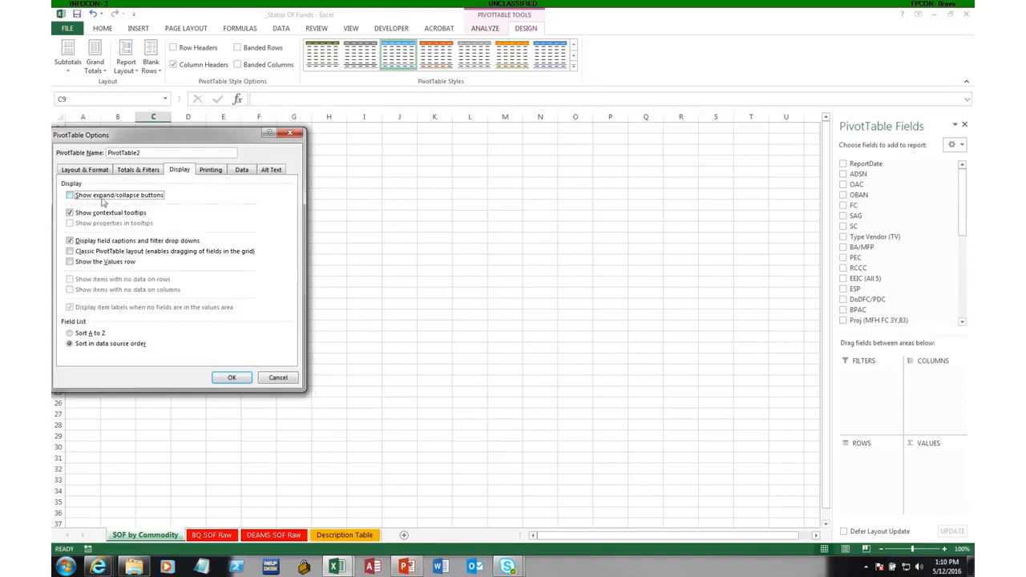
{"action": "left_click", "coordinate": [241, 170]}
{"action": "left_click", "coordinate": [207, 242]}
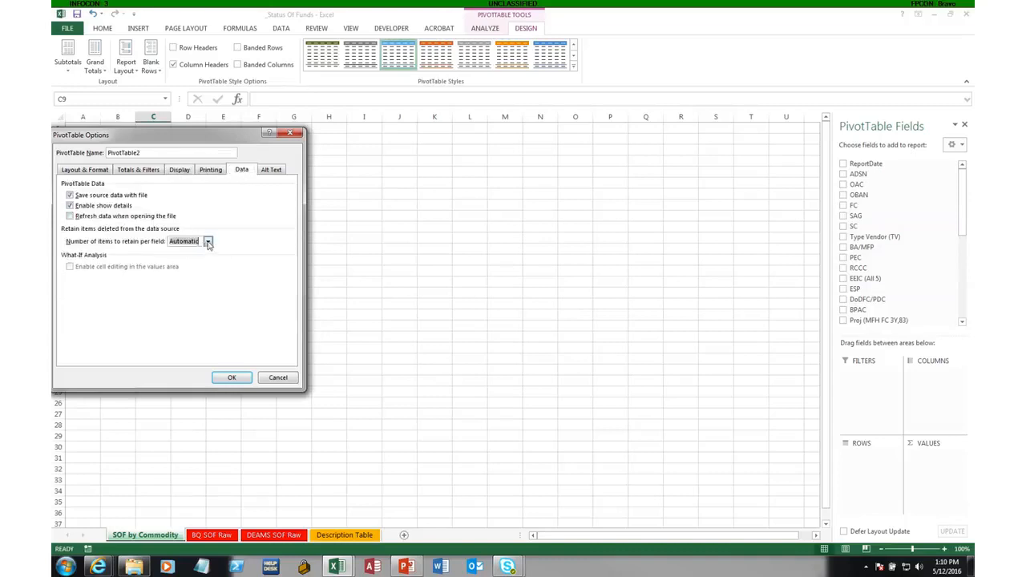
{"action": "left_click", "coordinate": [183, 257]}
{"action": "left_click", "coordinate": [232, 378]}
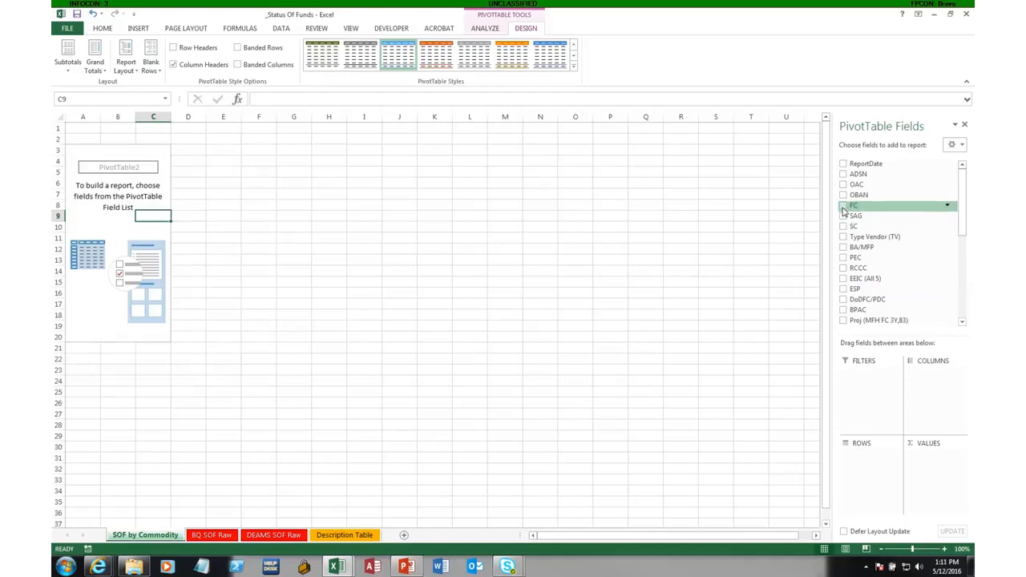
Step: Add FC, Funds Control and Commodity as the PivotTable's row fields, in that order
{"action": "left_click", "coordinate": [842, 206]}
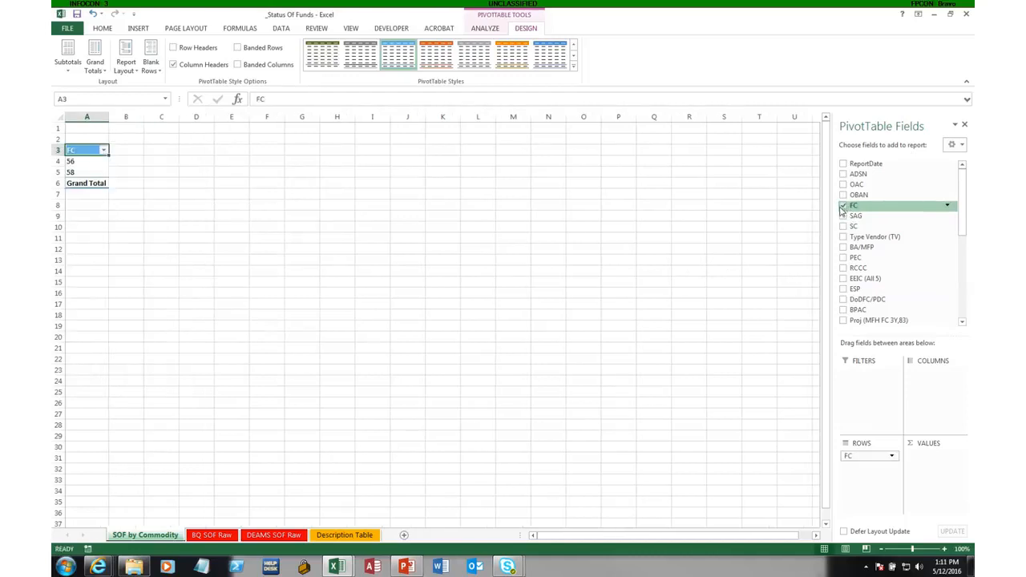
{"action": "left_click_drag", "start_coordinate": [964, 197], "coordinate": [962, 282]}
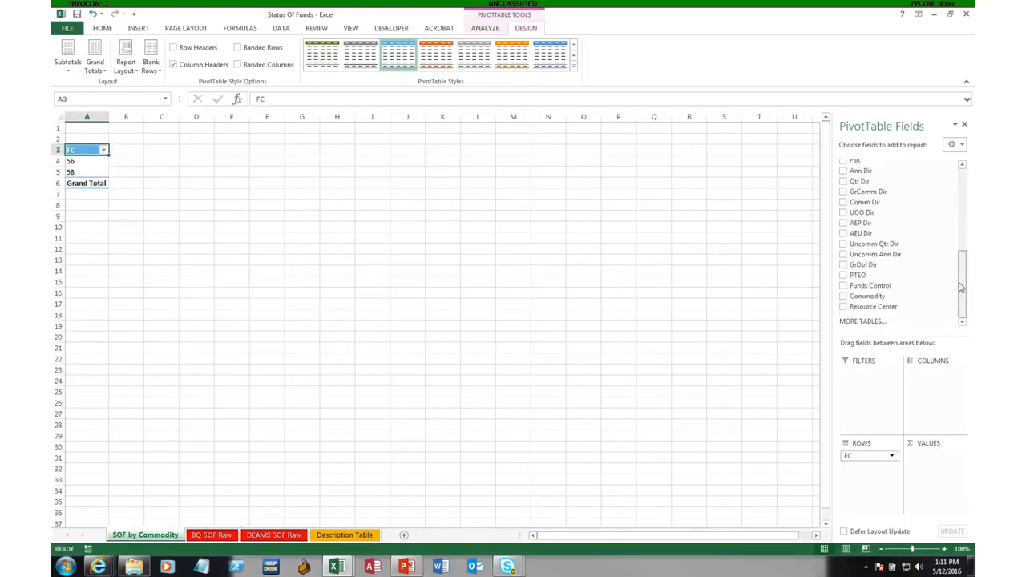
{"action": "left_click", "coordinate": [842, 286]}
{"action": "left_click", "coordinate": [843, 297]}
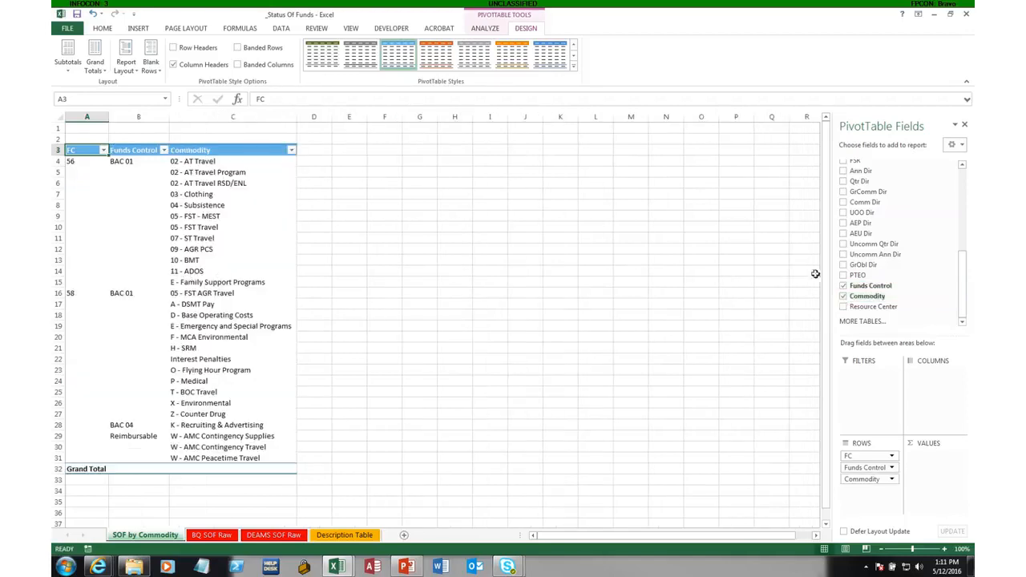
Step: Add Ann Dir, Qtr Dir and GrComm Dir to the PivotTable as summed value fields
{"action": "left_click_drag", "start_coordinate": [959, 280], "coordinate": [943, 255]}
{"action": "left_click", "coordinate": [843, 235]}
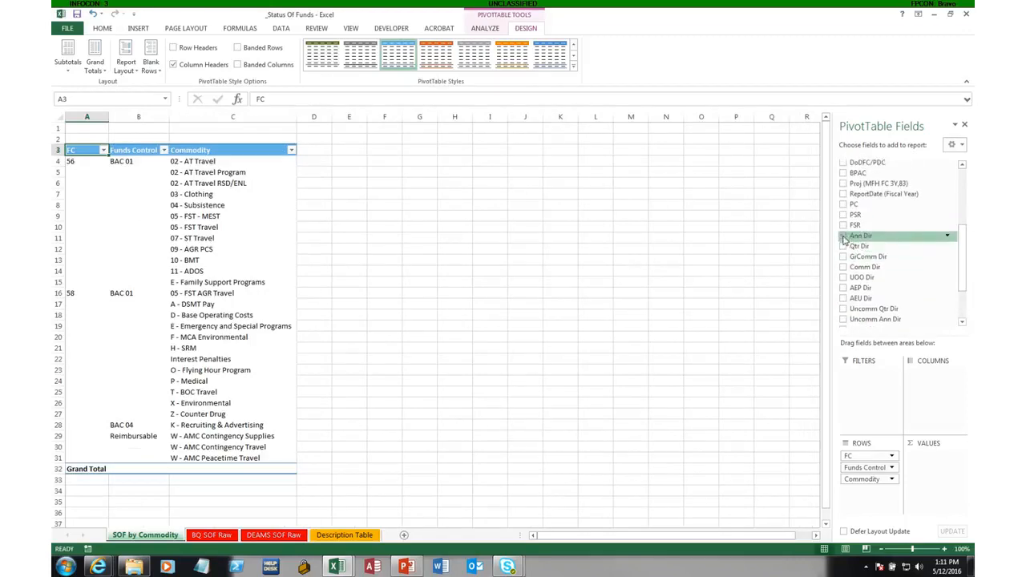
{"action": "left_click", "coordinate": [842, 246]}
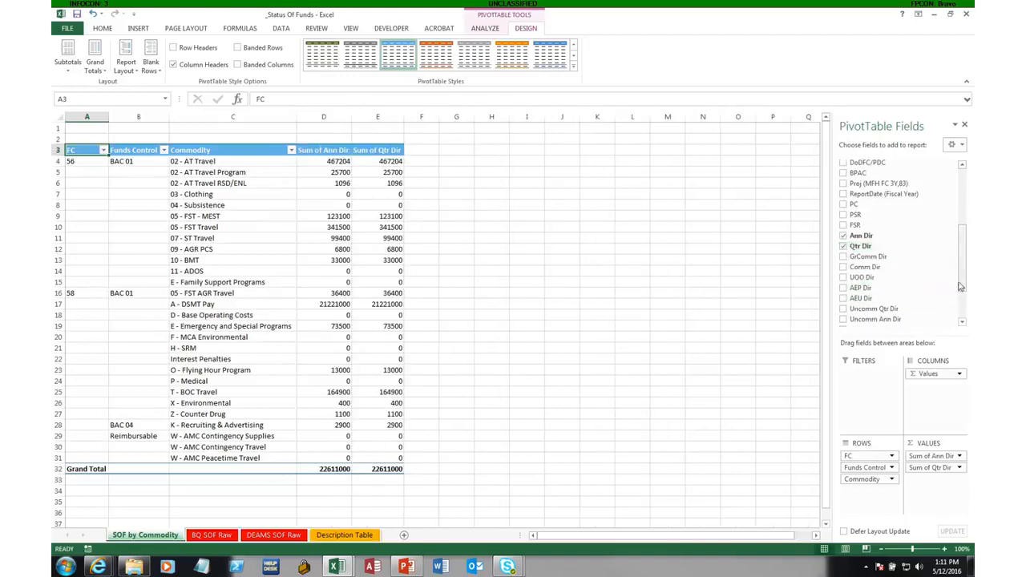
{"action": "left_click_drag", "start_coordinate": [962, 287], "coordinate": [966, 278]}
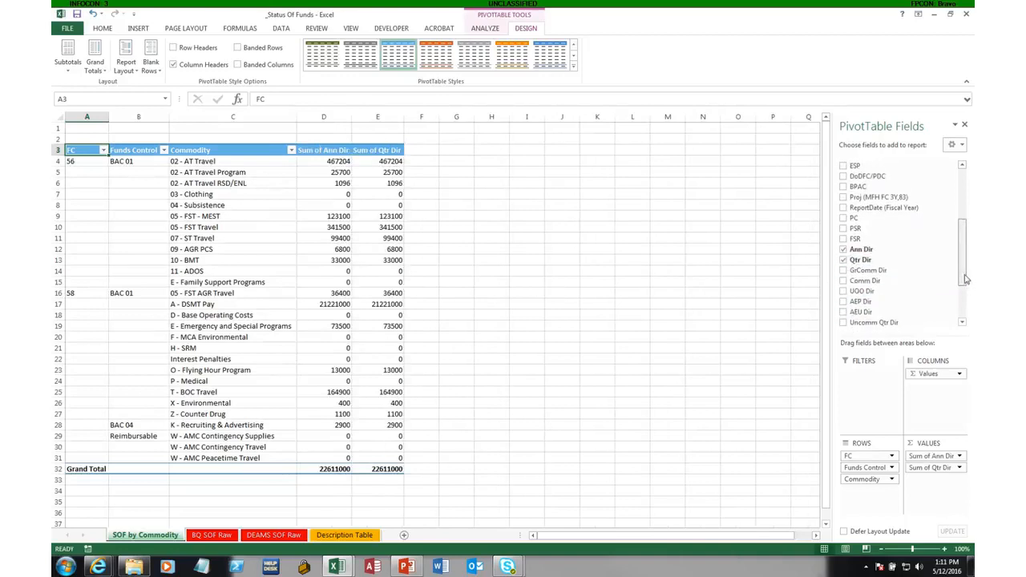
{"action": "left_click", "coordinate": [843, 272]}
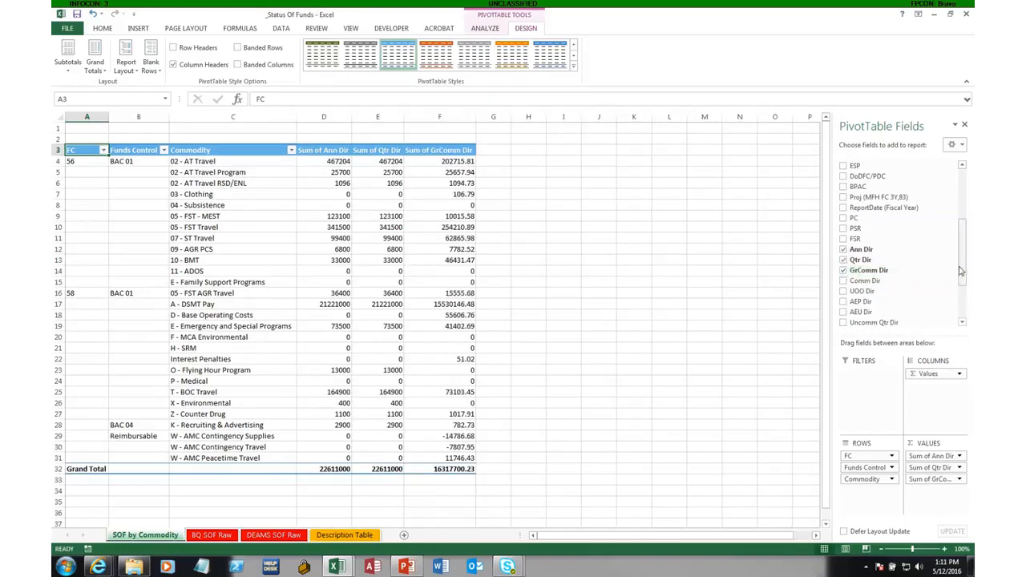
Step: Add GrObl Dir, Uncomm Qtr Dir and Uncomm Ann Dir to the PivotTable's summed values
{"action": "left_click_drag", "start_coordinate": [959, 277], "coordinate": [958, 292]}
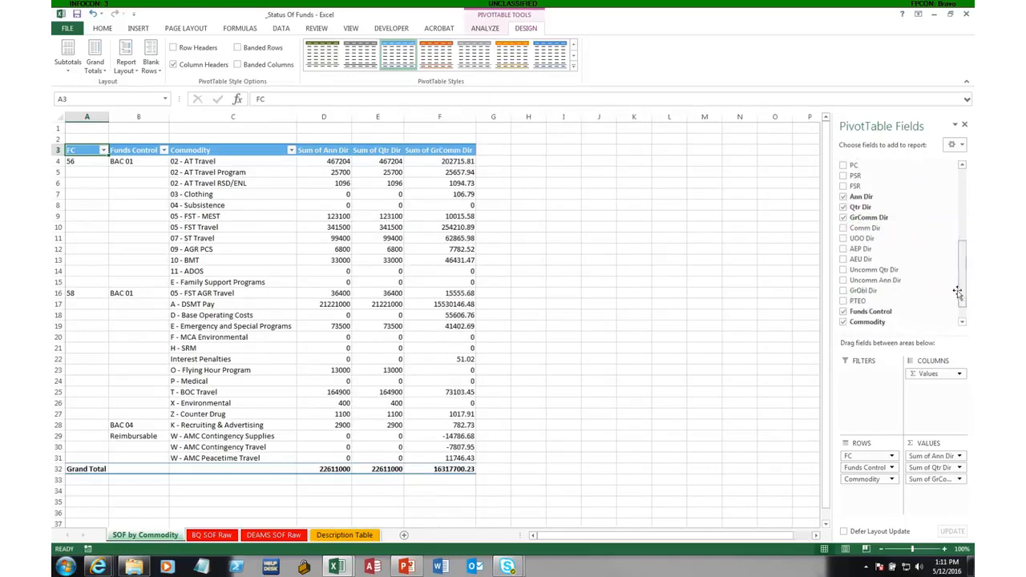
{"action": "left_click", "coordinate": [843, 290]}
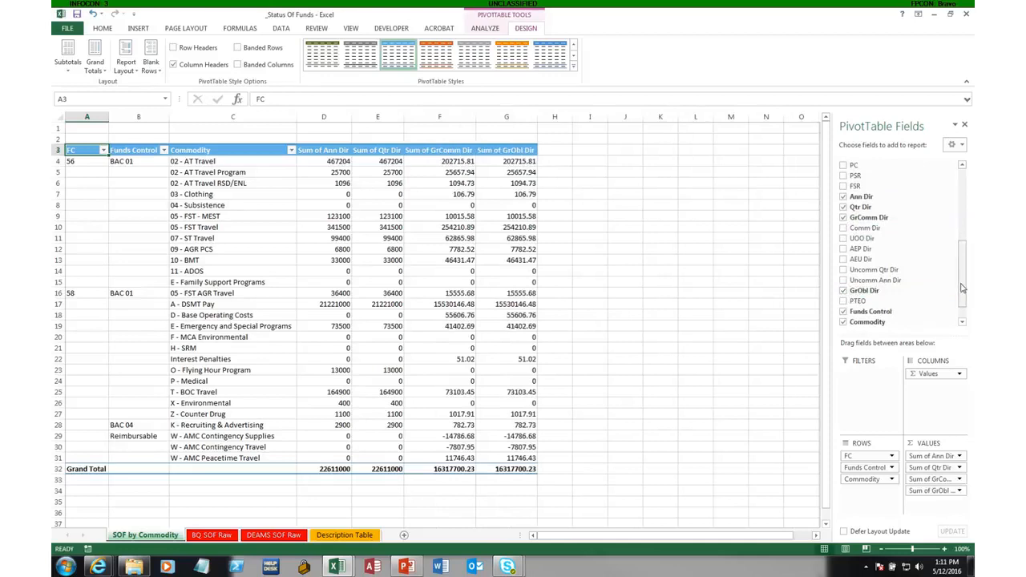
{"action": "left_click", "coordinate": [843, 270]}
{"action": "left_click", "coordinate": [843, 281]}
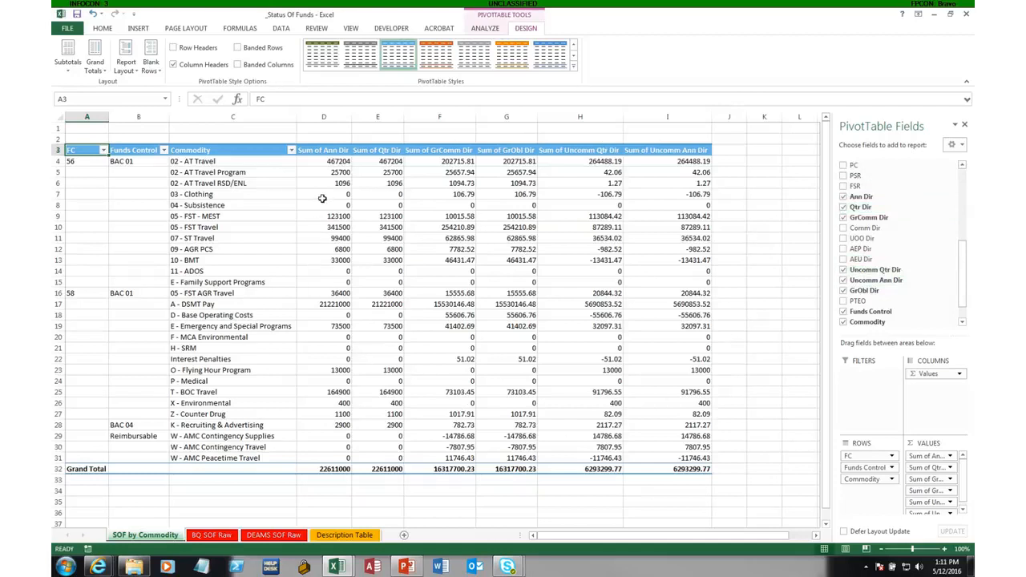
Step: Format all value cells of the PivotTable, D4 to I32, as currency
{"action": "mouse_move", "coordinate": [321, 198]}
{"action": "left_click_drag", "start_coordinate": [314, 165], "coordinate": [667, 469]}
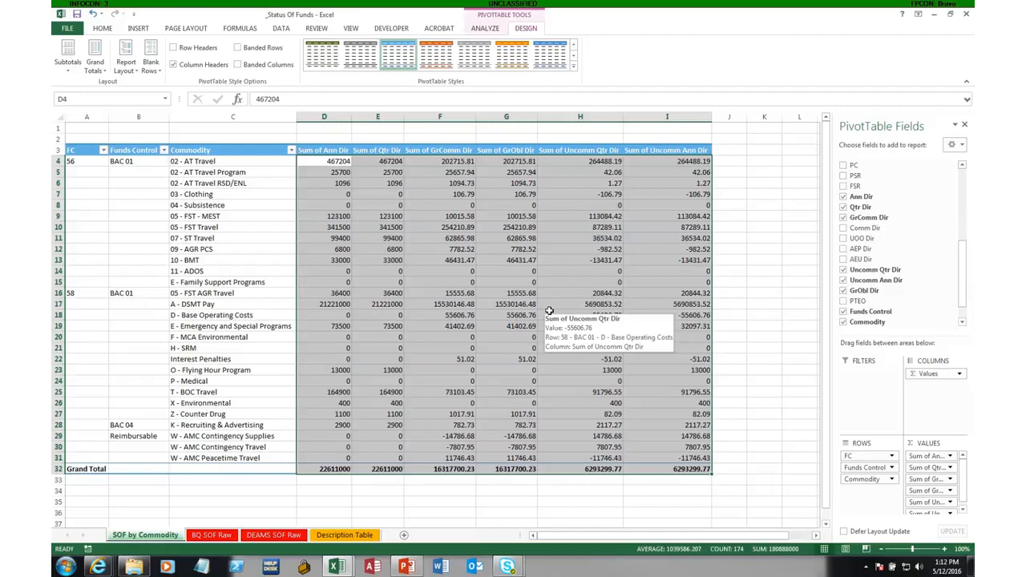
{"action": "key", "text": "ctrl+shift+4"}
{"action": "left_click", "coordinate": [550, 311]}
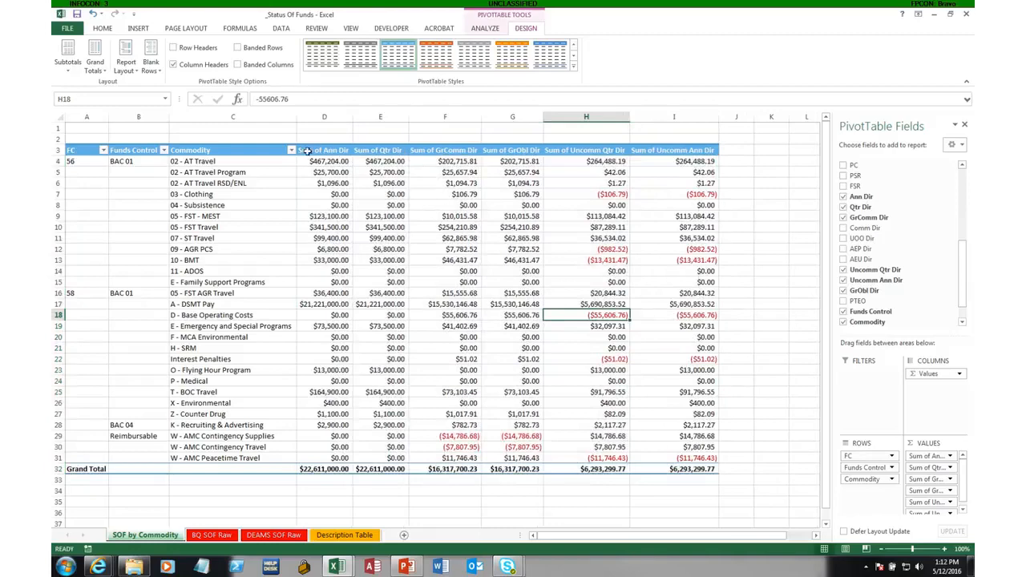
Step: Replace every "Sum of" on the sheet so the PivotTable's value headings keep only their field names
{"action": "left_click", "coordinate": [431, 192]}
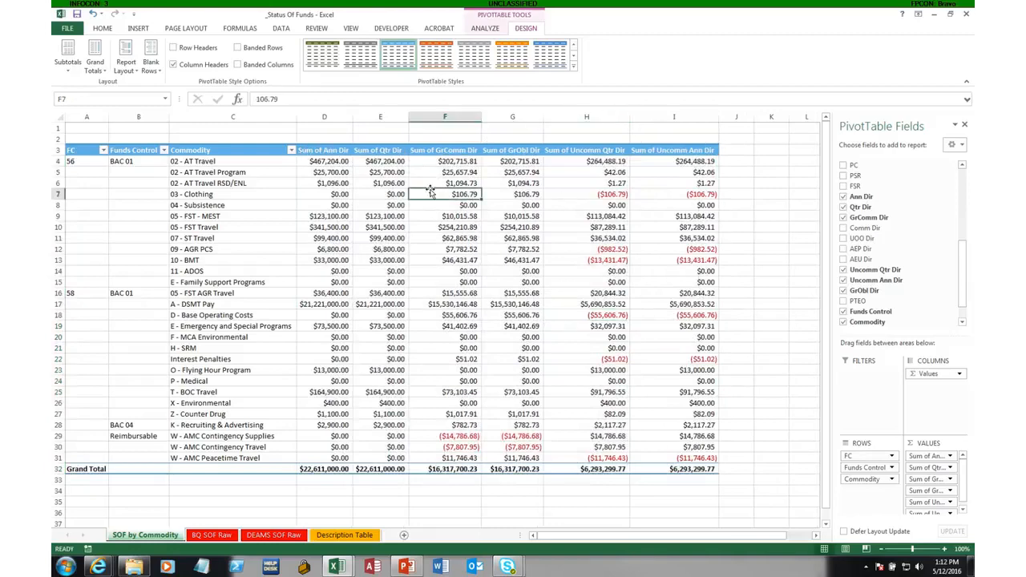
{"action": "key", "text": "ctrl+f"}
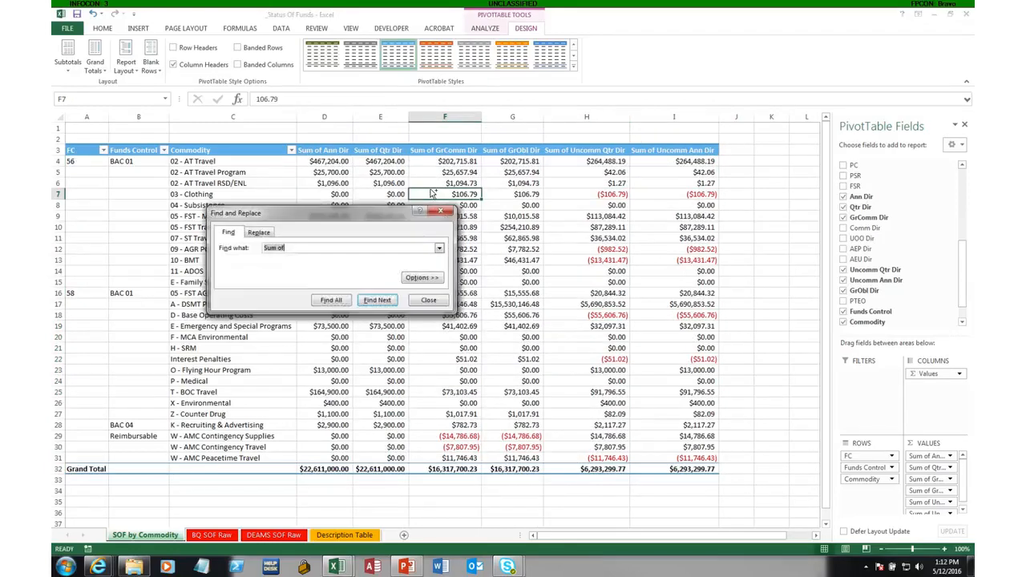
{"action": "left_click", "coordinate": [259, 232]}
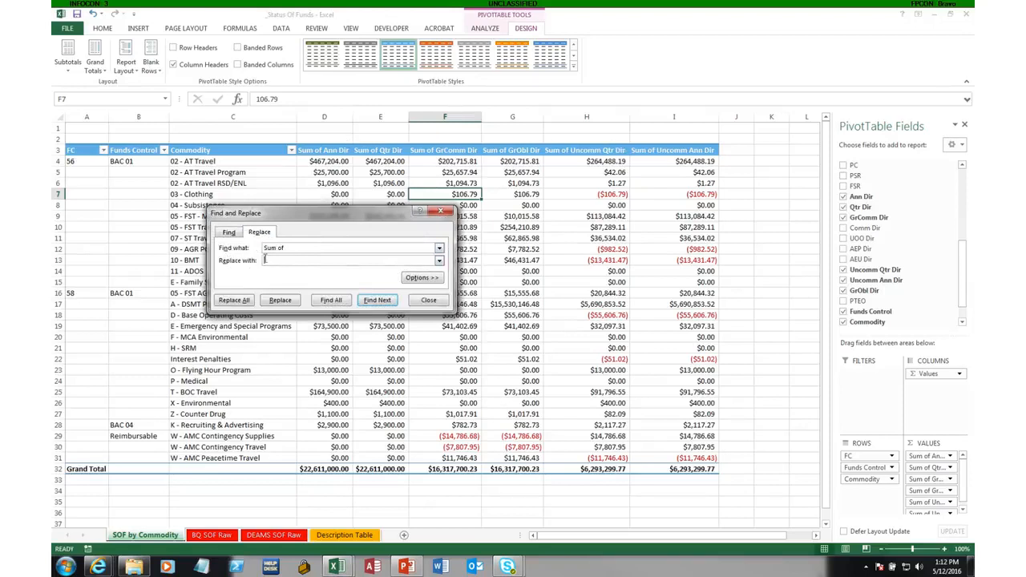
{"action": "left_click", "coordinate": [234, 300]}
{"action": "left_click", "coordinate": [507, 317]}
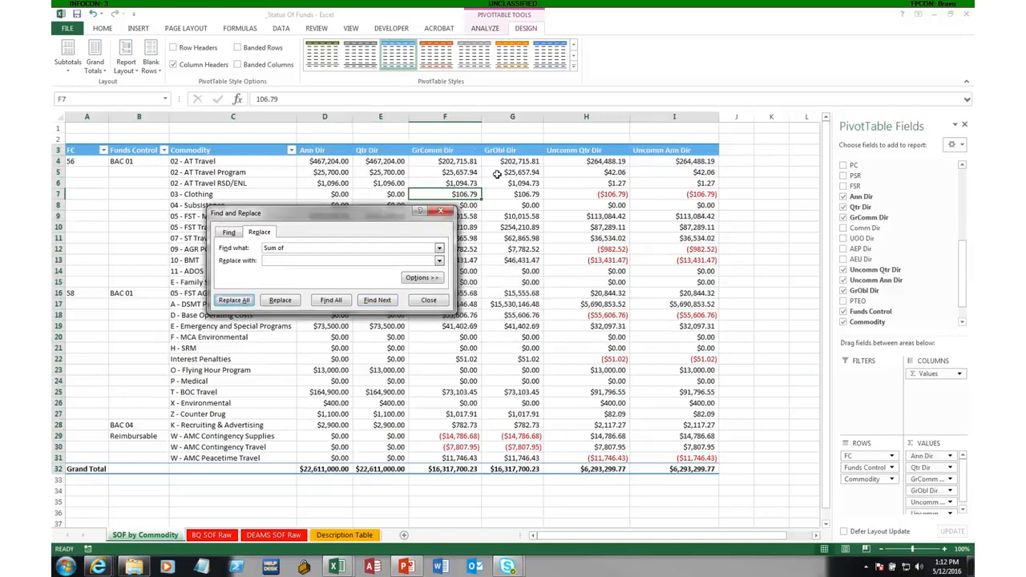
{"action": "left_click", "coordinate": [428, 300]}
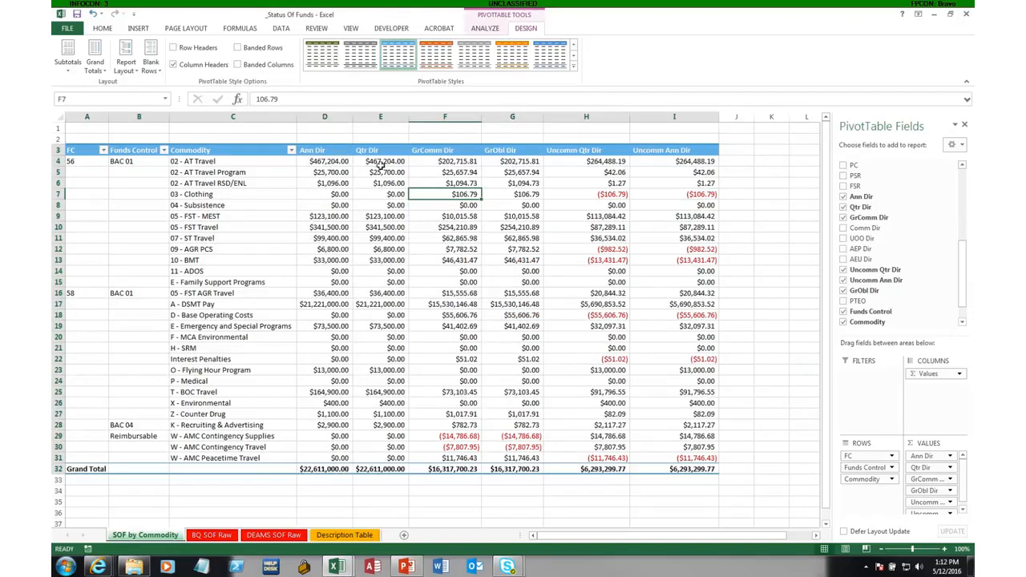
Step: Turn off the PivotTable's grand totals for rows and columns, and turn on subtotals for the FC field
{"action": "left_click", "coordinate": [93, 53]}
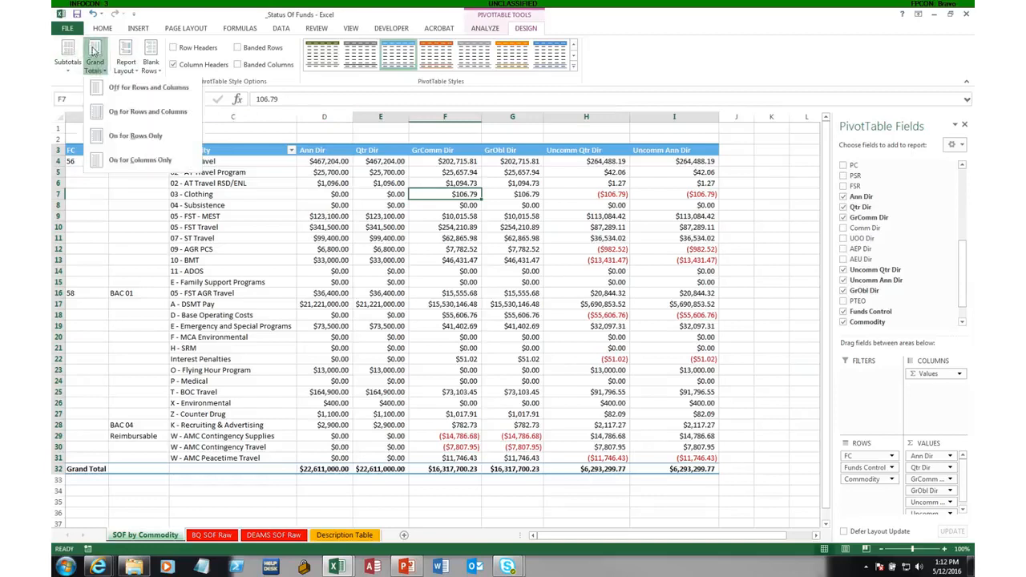
{"action": "left_click", "coordinate": [113, 88]}
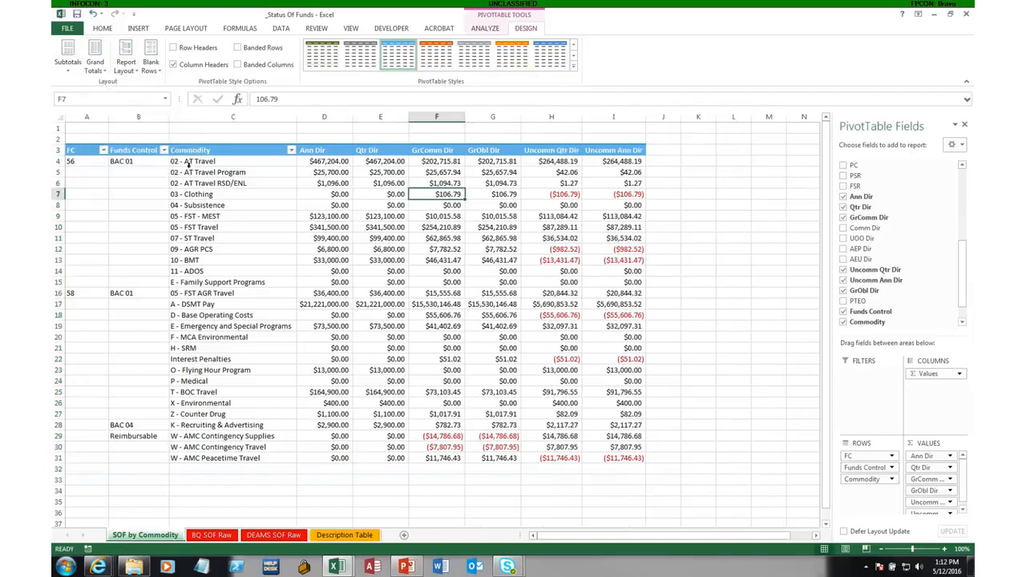
{"action": "left_click", "coordinate": [77, 162]}
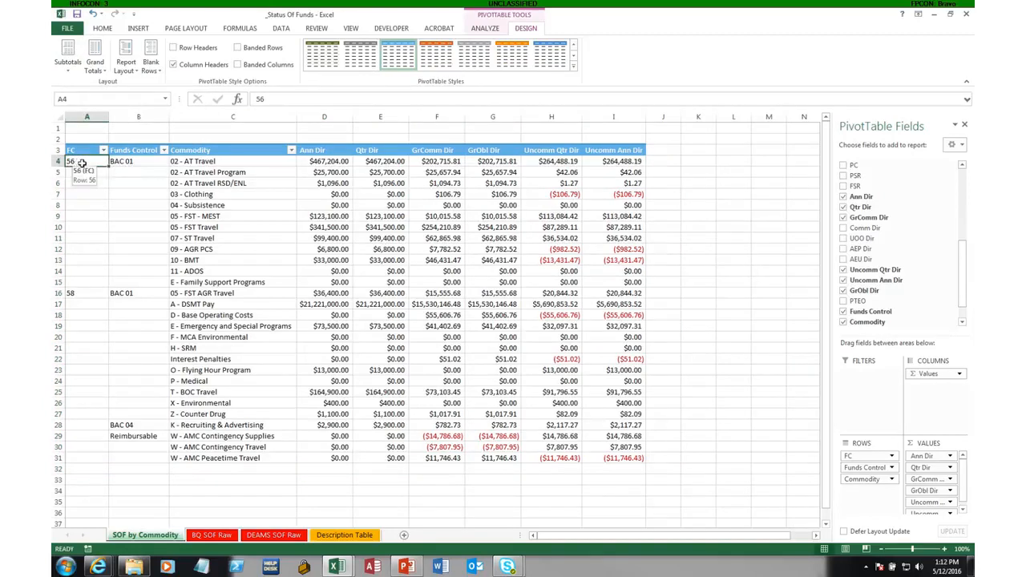
{"action": "right_click", "coordinate": [82, 163]}
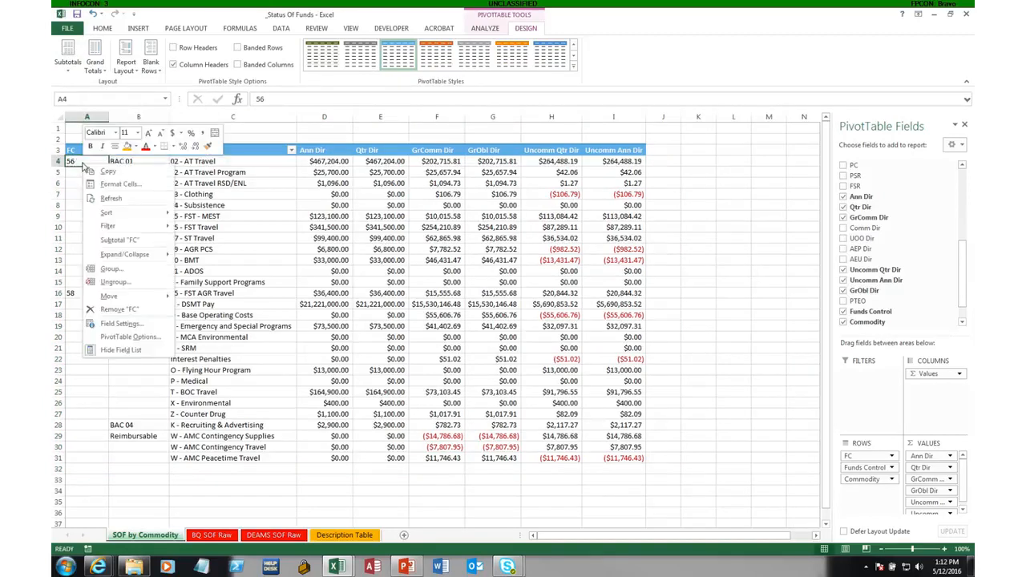
{"action": "left_click", "coordinate": [127, 241]}
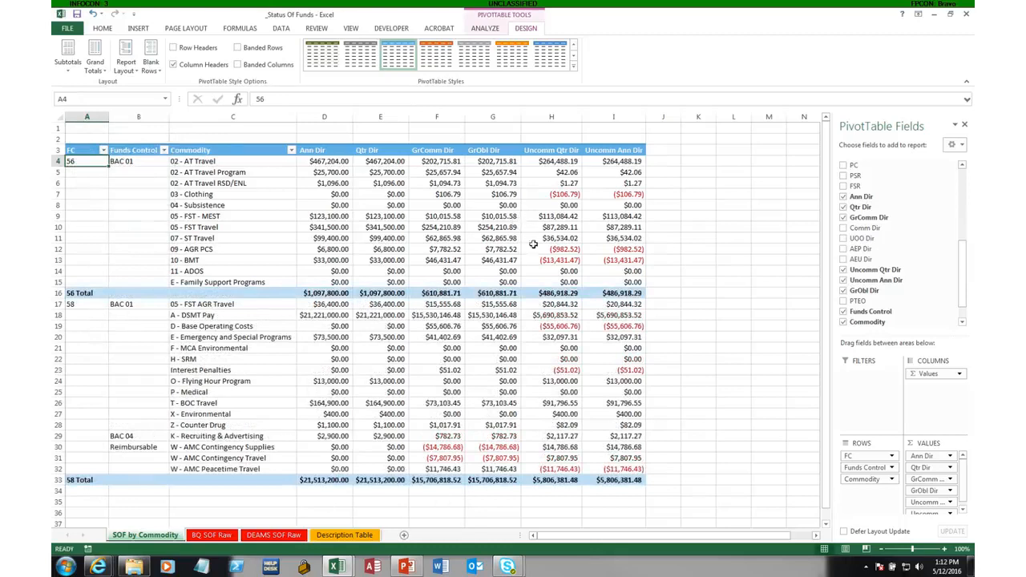
Step: Turn on subtotals for the Funds Control field
{"action": "left_click", "coordinate": [136, 163]}
{"action": "right_click", "coordinate": [133, 161]}
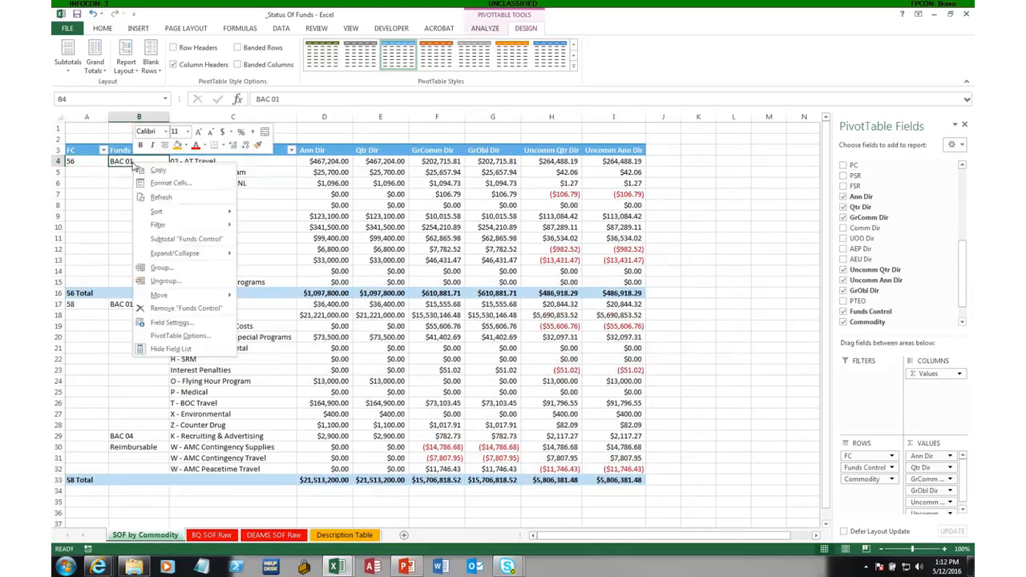
{"action": "left_click", "coordinate": [183, 241]}
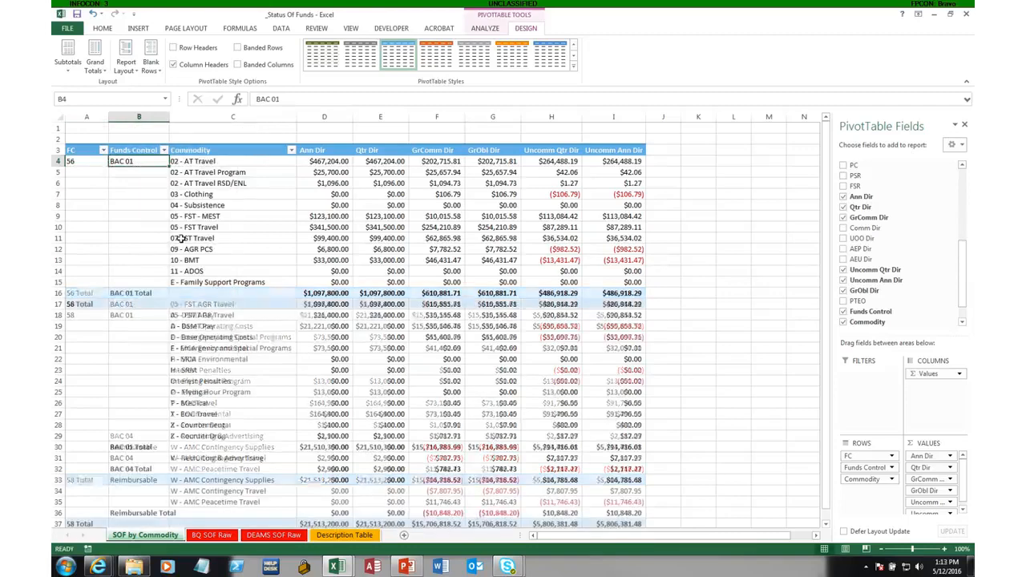
Step: Hide the gridlines on the SOF by Commodity sheet
{"action": "left_click", "coordinate": [261, 206]}
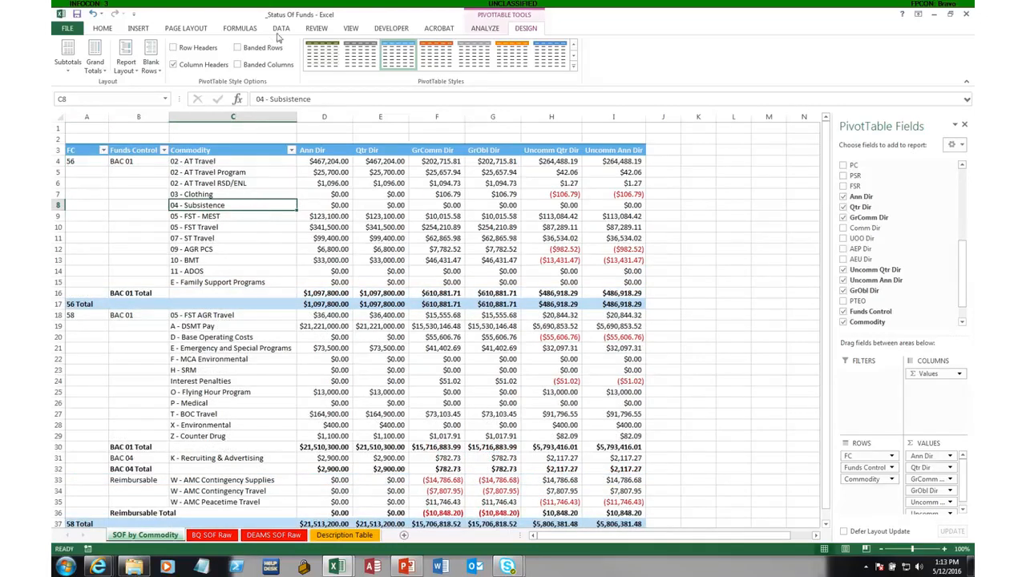
{"action": "left_click", "coordinate": [350, 29]}
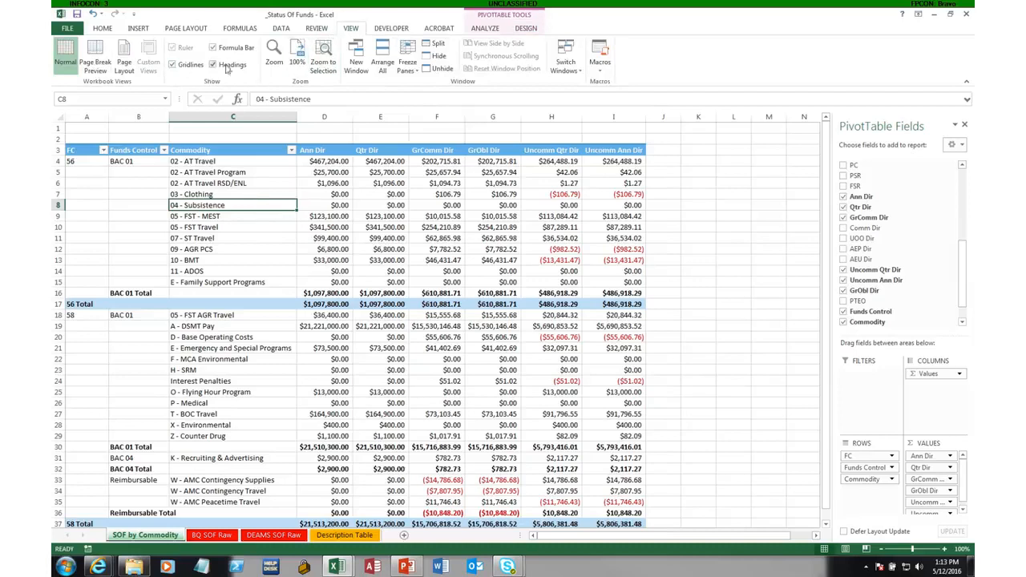
{"action": "left_click", "coordinate": [180, 69]}
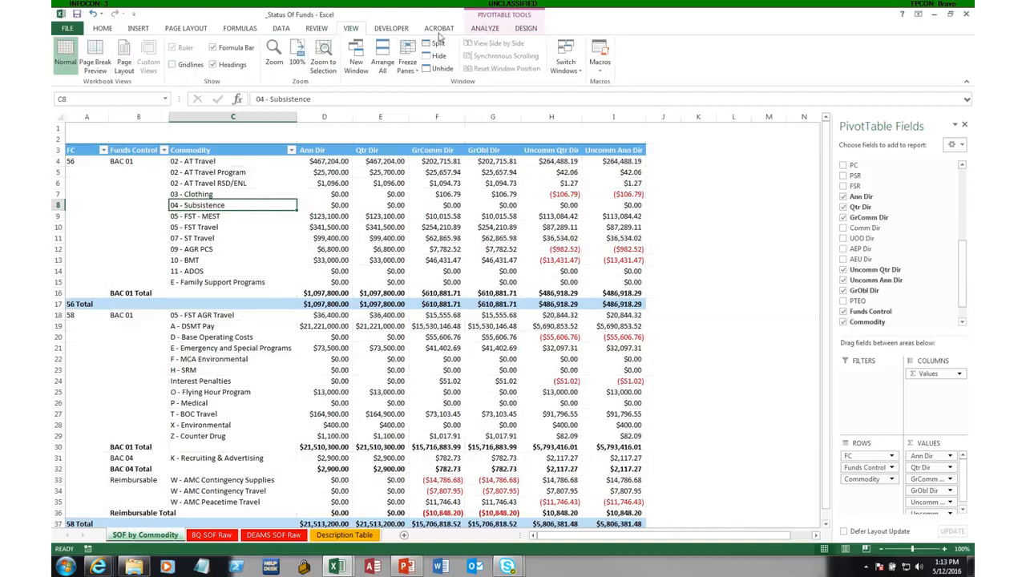
Step: Select the entire PivotTable and give it an outline border
{"action": "left_click", "coordinate": [485, 28]}
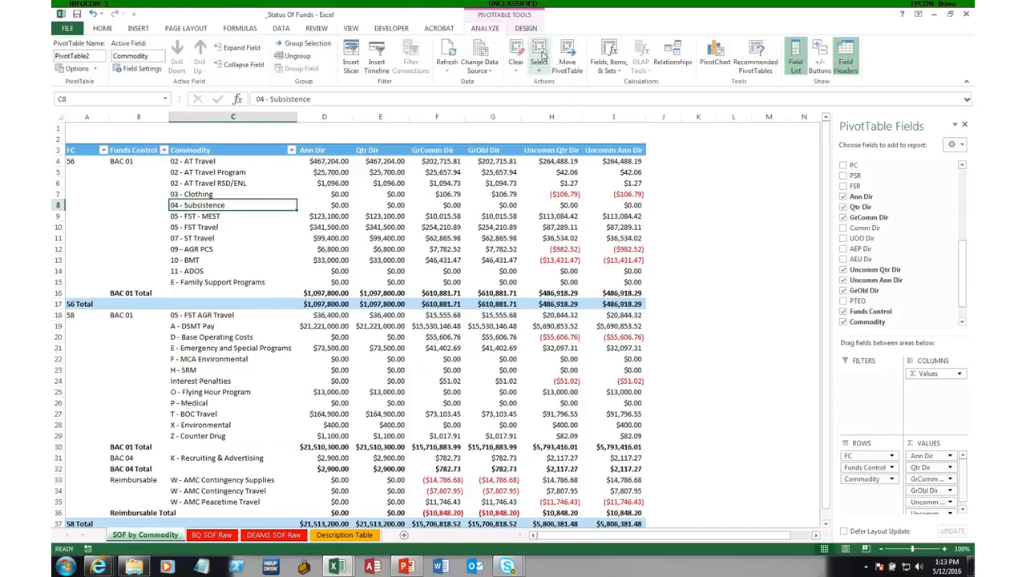
{"action": "left_click", "coordinate": [539, 62]}
{"action": "left_click", "coordinate": [553, 122]}
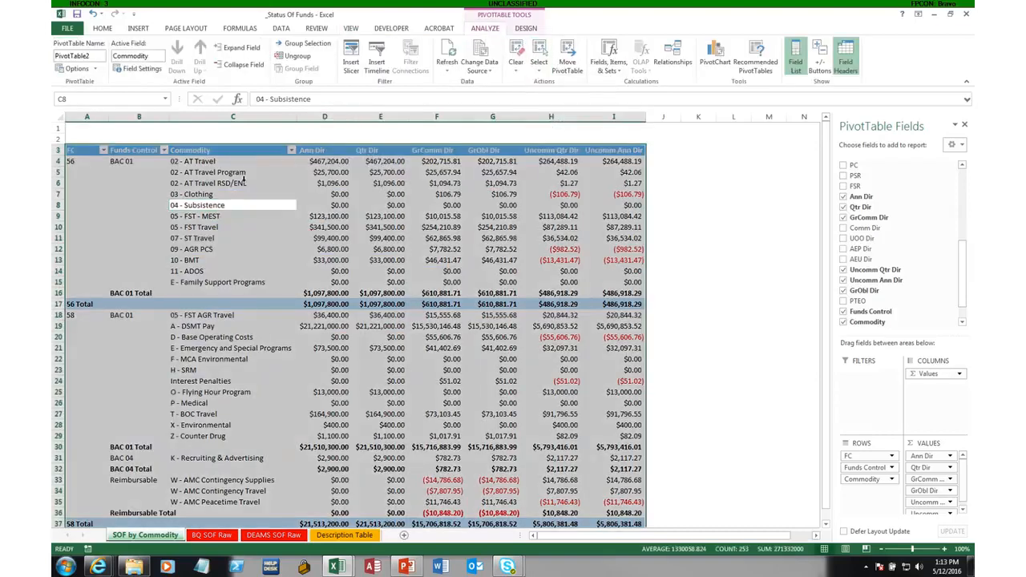
{"action": "right_click", "coordinate": [259, 193]}
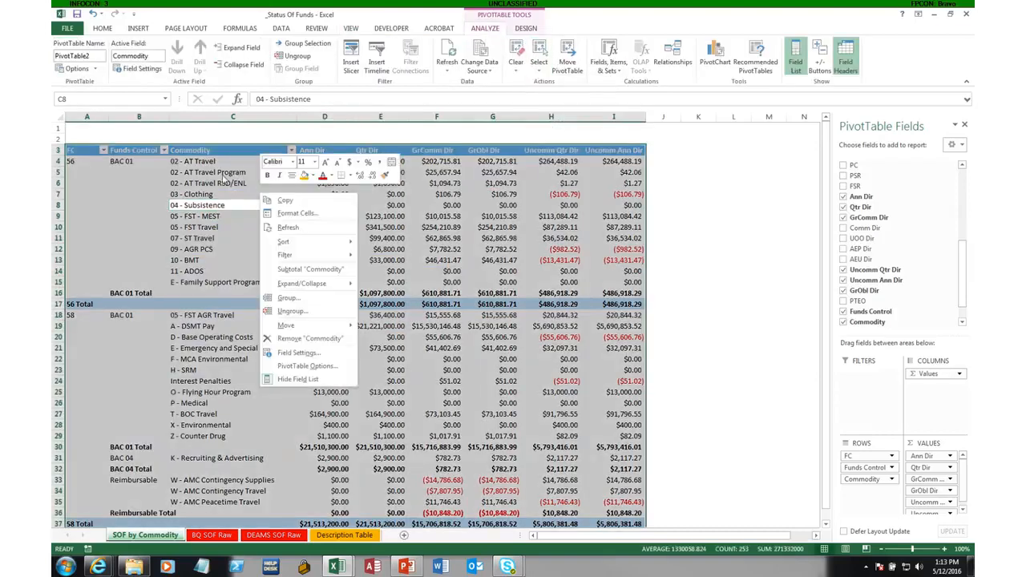
{"action": "left_click", "coordinate": [297, 213]}
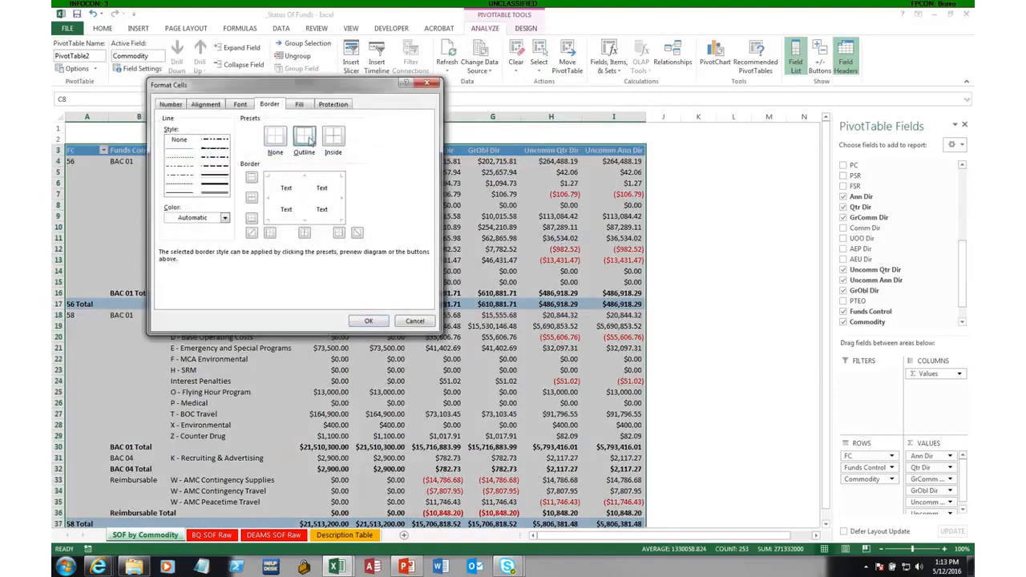
{"action": "left_click", "coordinate": [309, 140]}
{"action": "left_click", "coordinate": [368, 321]}
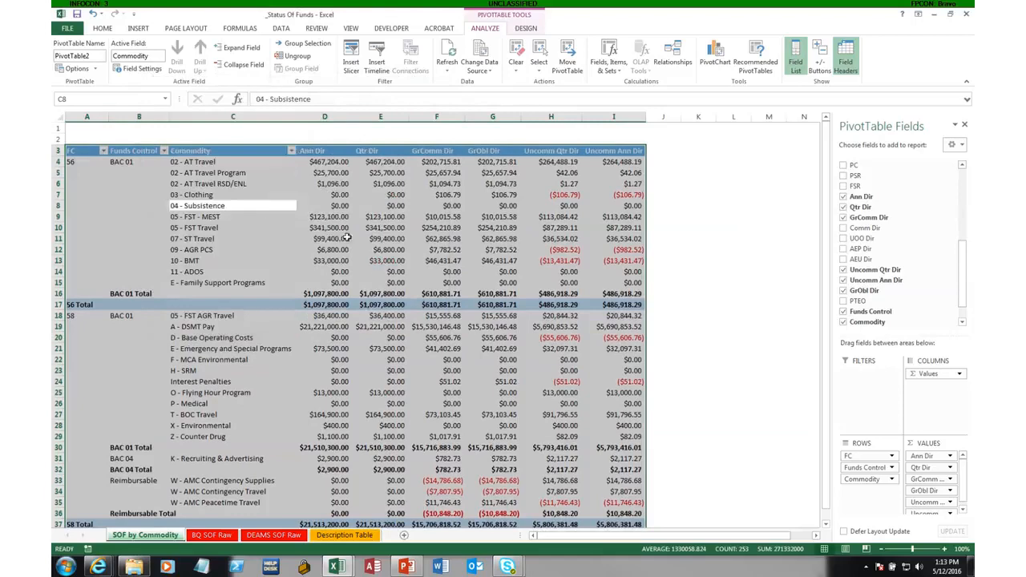
{"action": "left_click", "coordinate": [255, 223]}
Step: Format all Funds Control subtotal rows with an outline border and a light gray fill
{"action": "scroll", "coordinate": [257, 227], "scroll_direction": "down", "scroll_amount": 2}
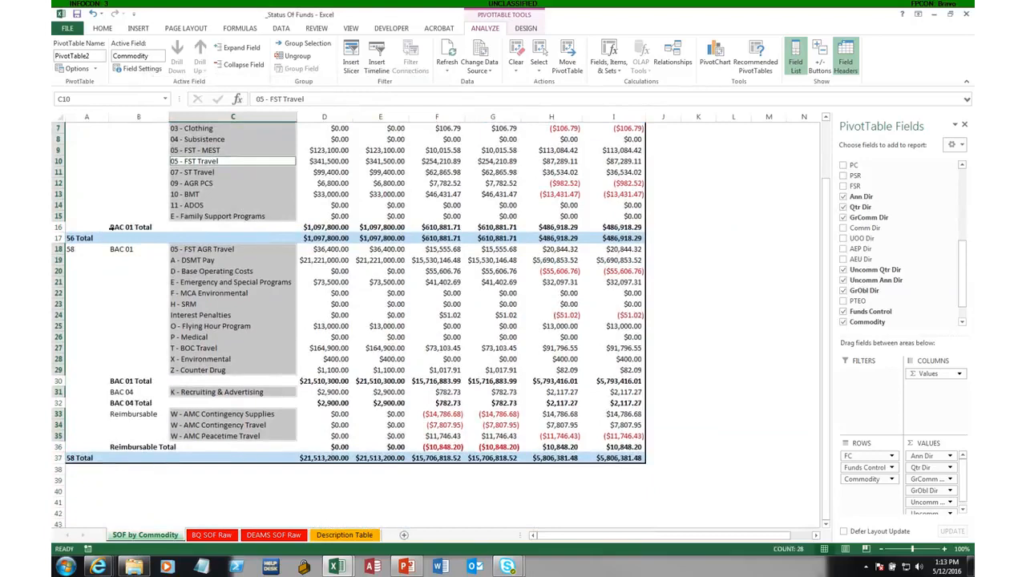
{"action": "left_click", "coordinate": [112, 226]}
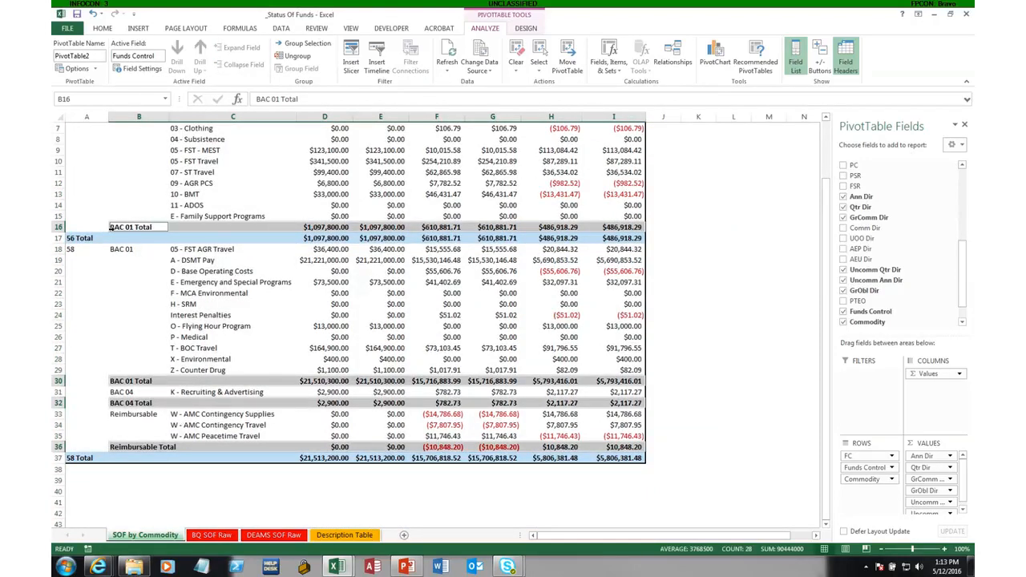
{"action": "right_click", "coordinate": [112, 228]}
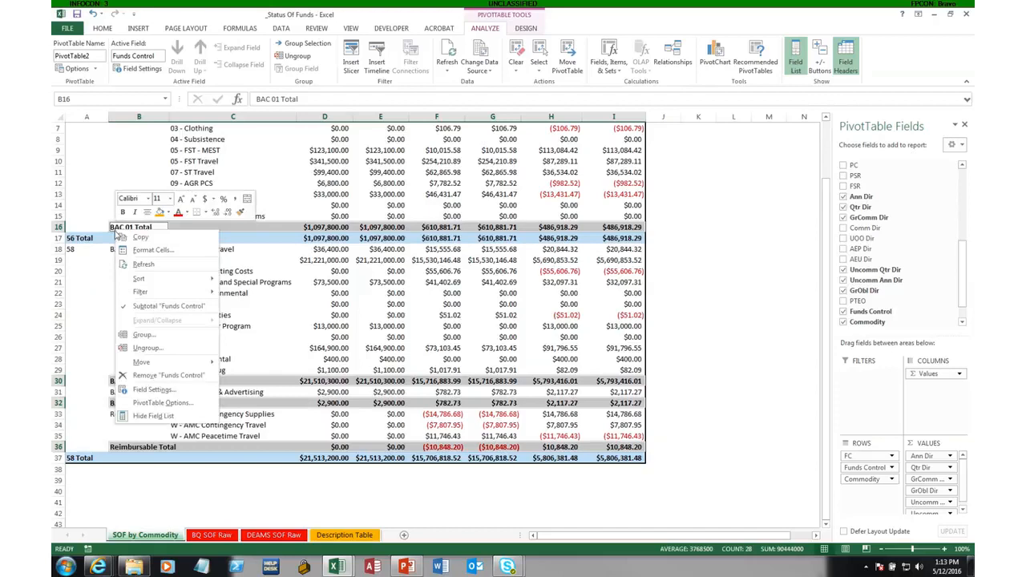
{"action": "left_click", "coordinate": [153, 251]}
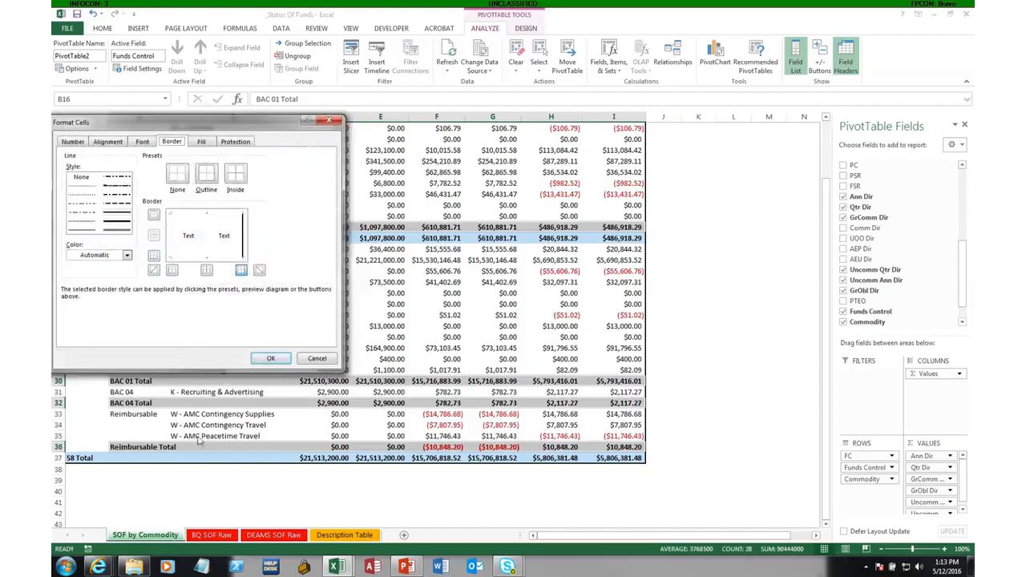
{"action": "left_click", "coordinate": [204, 177]}
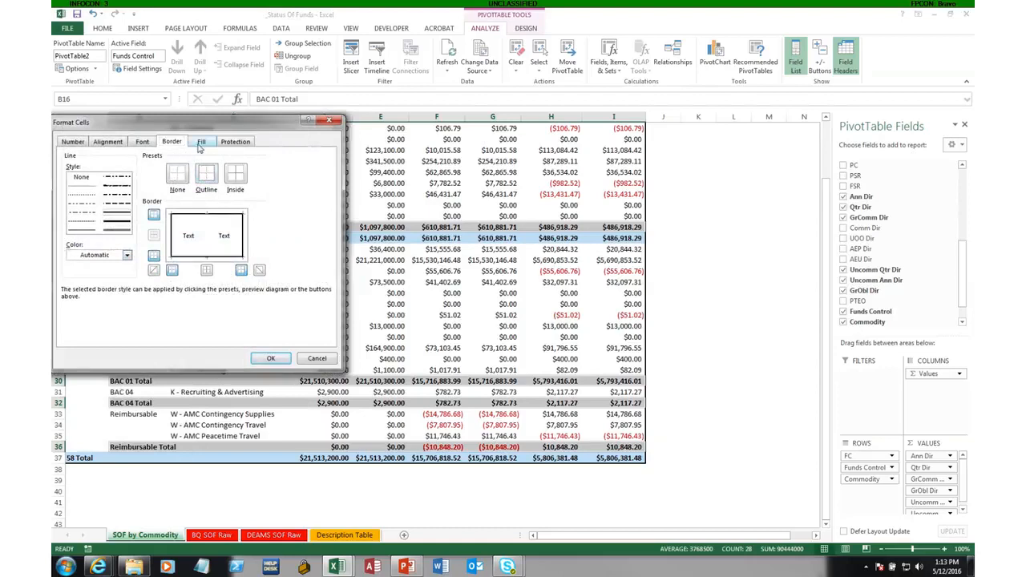
{"action": "left_click", "coordinate": [201, 143]}
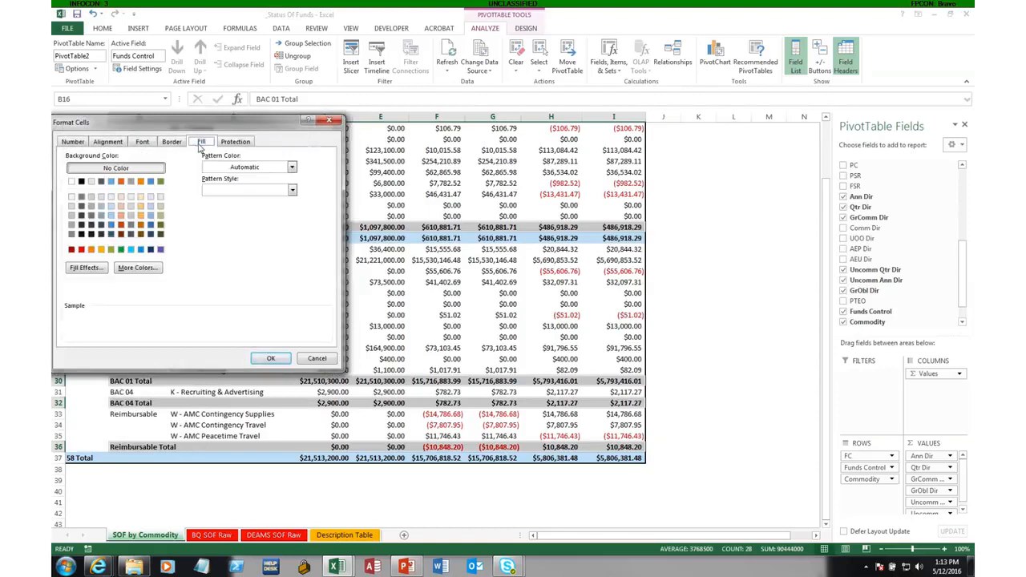
{"action": "left_click", "coordinate": [71, 206]}
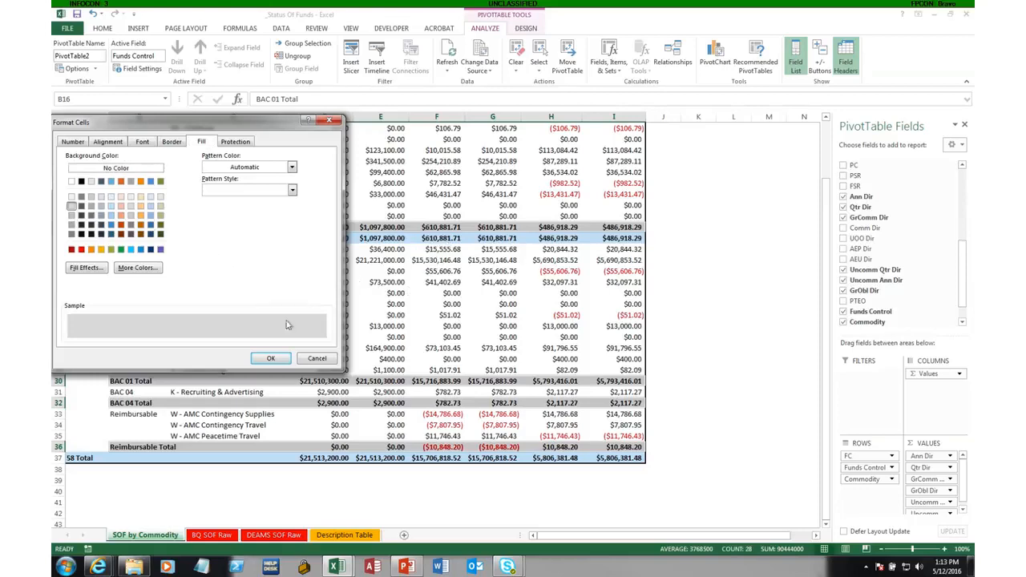
{"action": "left_click", "coordinate": [270, 360]}
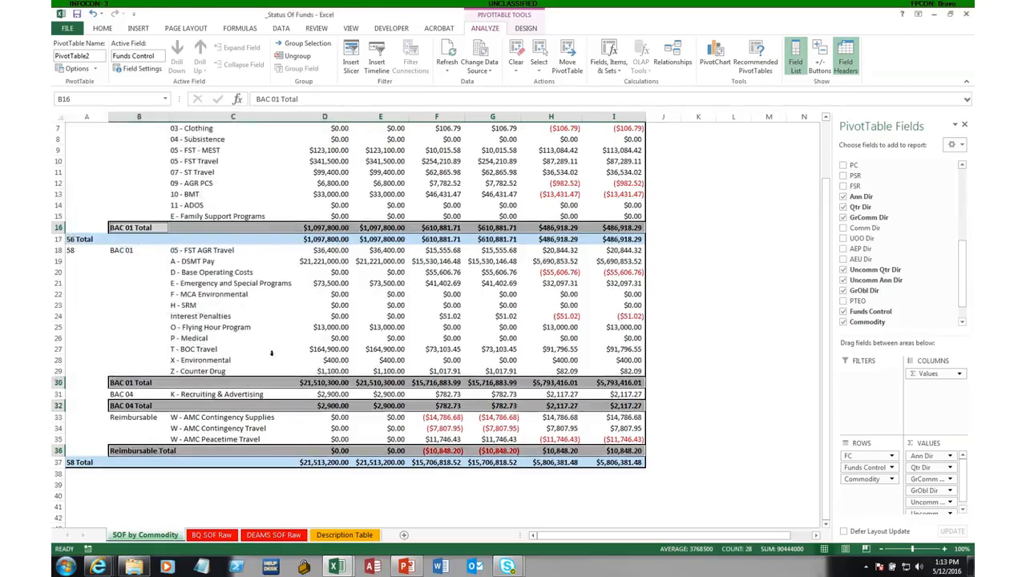
{"action": "left_click", "coordinate": [93, 205]}
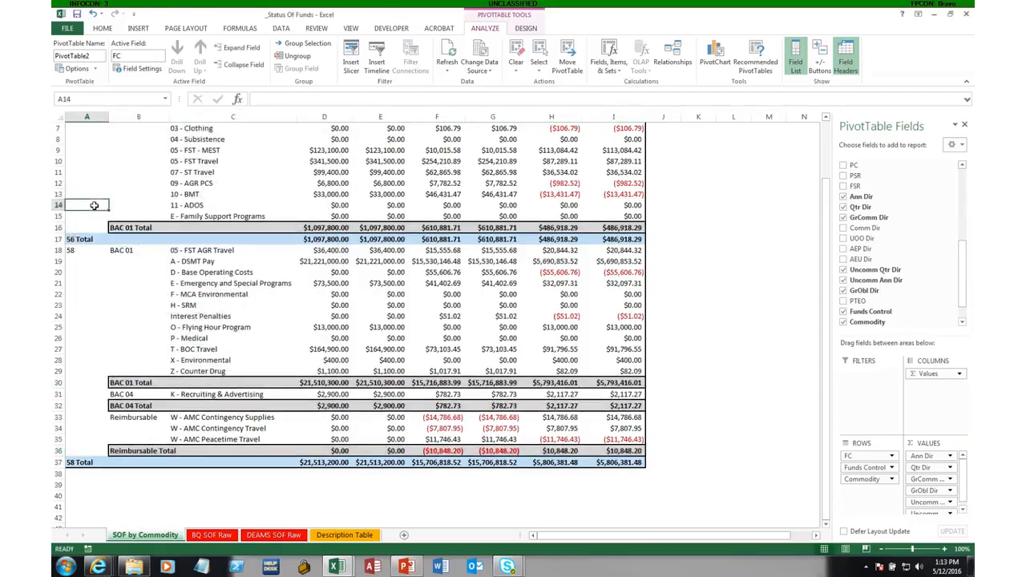
Step: Give all FC total rows of the PivotTable an outline border
{"action": "scroll", "coordinate": [91, 228], "scroll_direction": "up", "scroll_amount": 2}
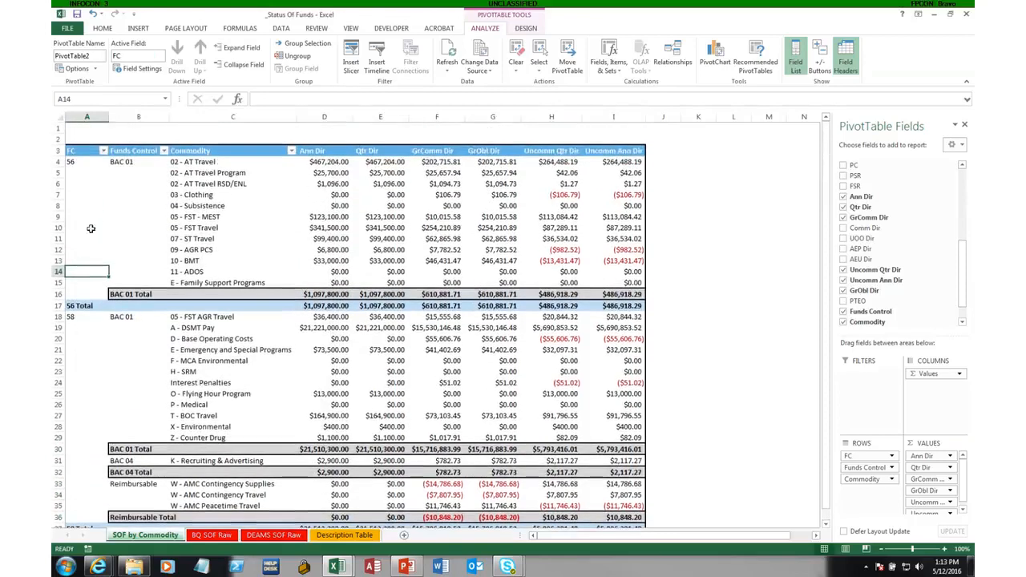
{"action": "left_click", "coordinate": [68, 305]}
{"action": "right_click", "coordinate": [69, 306]}
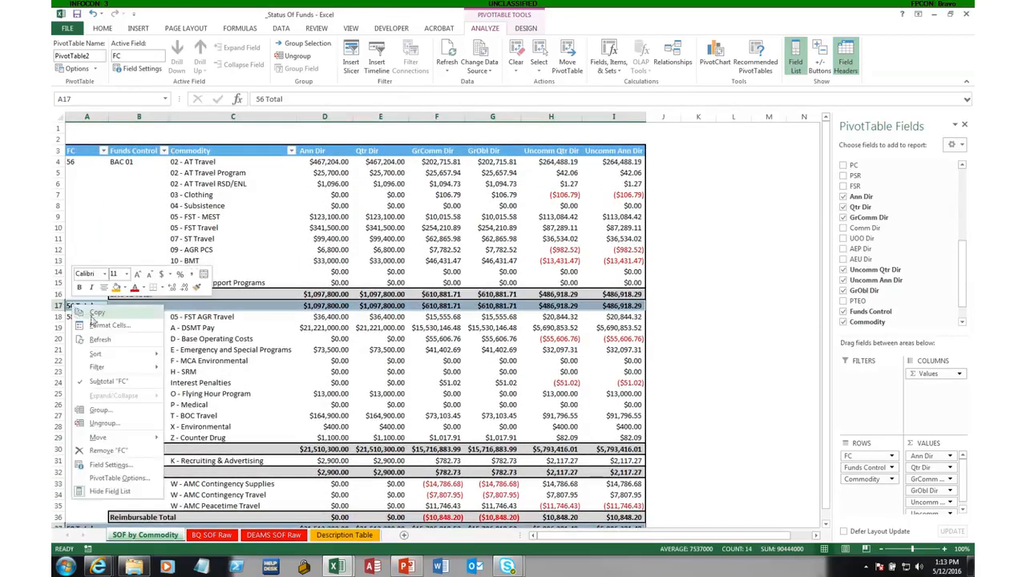
{"action": "left_click", "coordinate": [108, 325]}
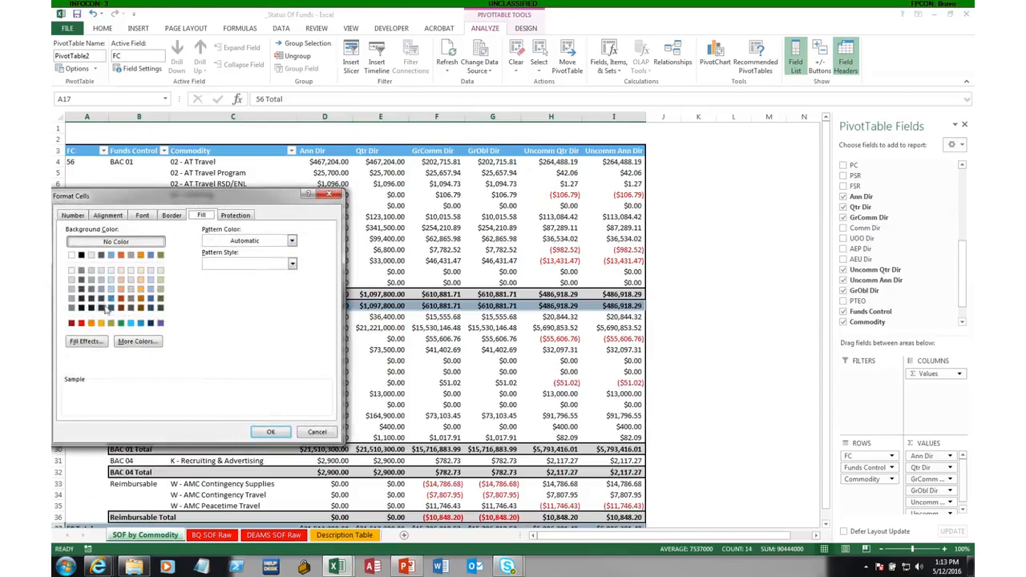
{"action": "left_click", "coordinate": [173, 217]}
{"action": "left_click", "coordinate": [206, 250]}
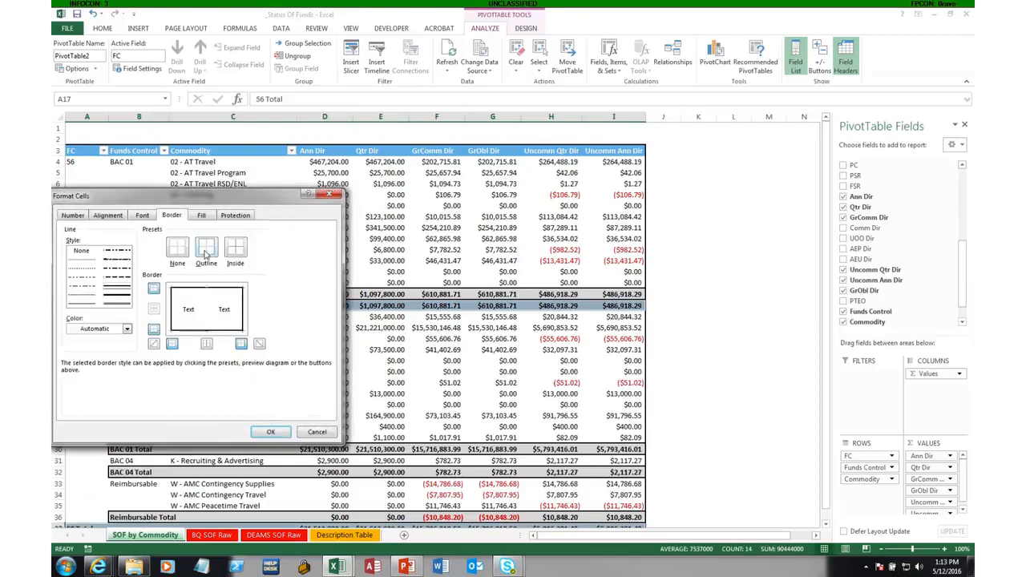
{"action": "left_click", "coordinate": [270, 432]}
{"action": "left_click", "coordinate": [79, 237]}
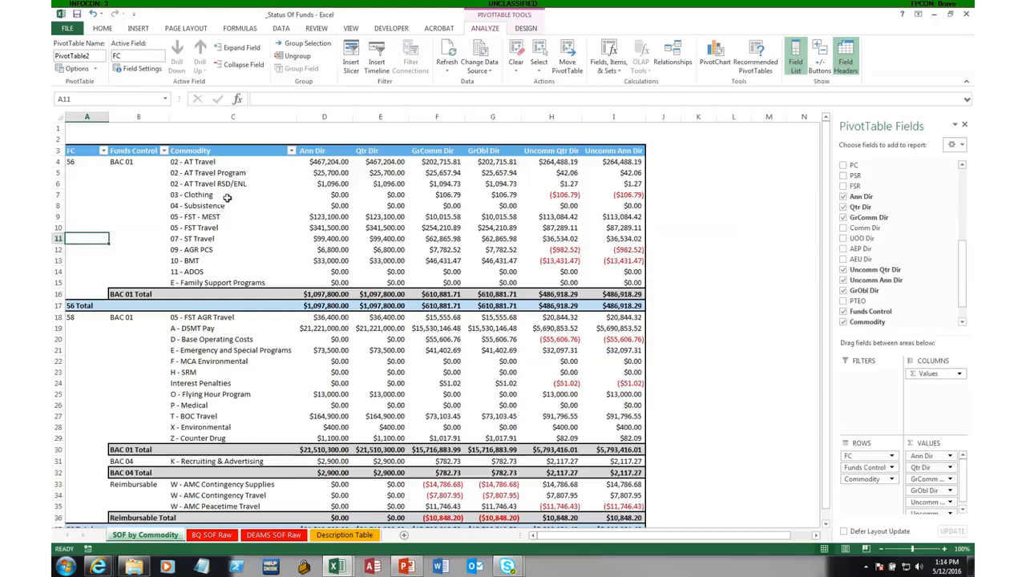
Step: Rename the FC item 56 in the PivotTable as MilPers
{"action": "scroll", "coordinate": [149, 209], "scroll_direction": "down", "scroll_amount": 3}
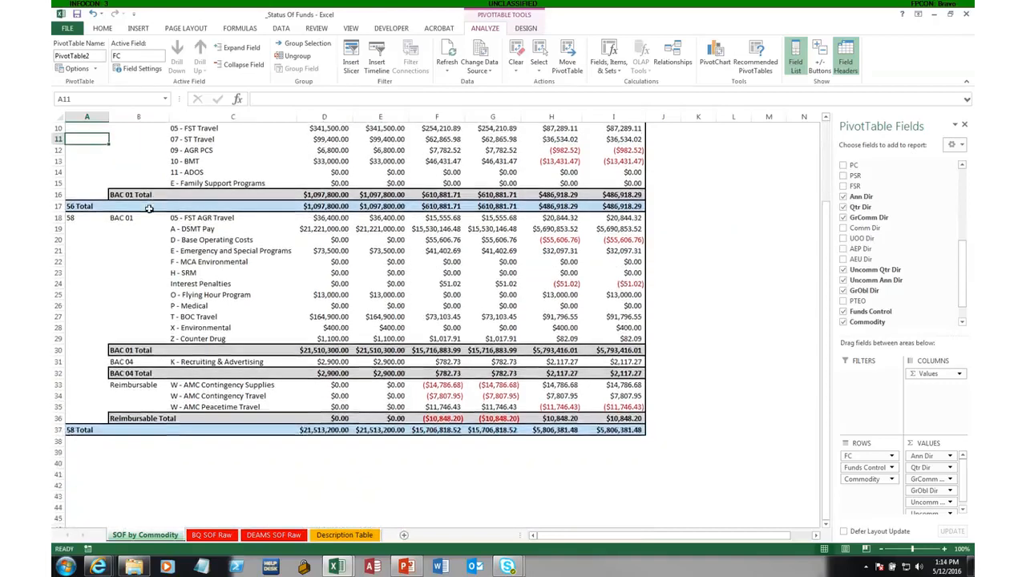
{"action": "scroll", "coordinate": [149, 208], "scroll_direction": "up", "scroll_amount": 3}
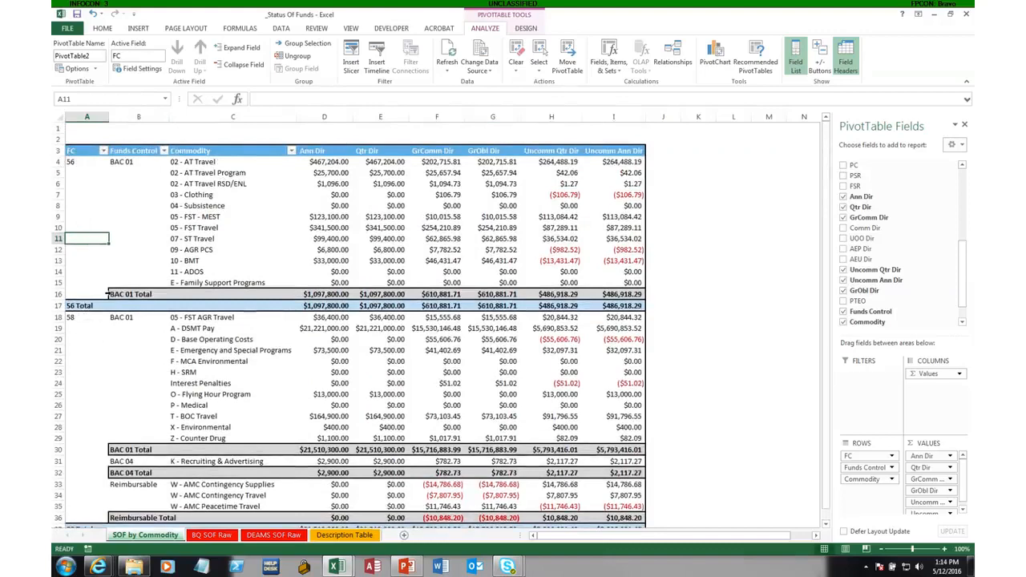
{"action": "scroll", "coordinate": [128, 312], "scroll_direction": "down", "scroll_amount": 2}
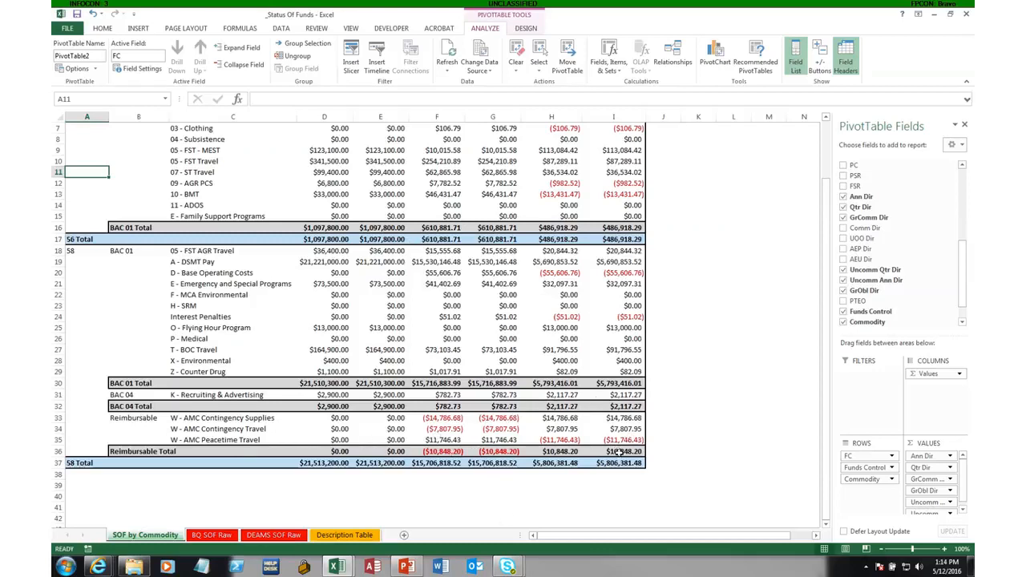
{"action": "mouse_move", "coordinate": [617, 454]}
{"action": "mouse_move", "coordinate": [325, 413]}
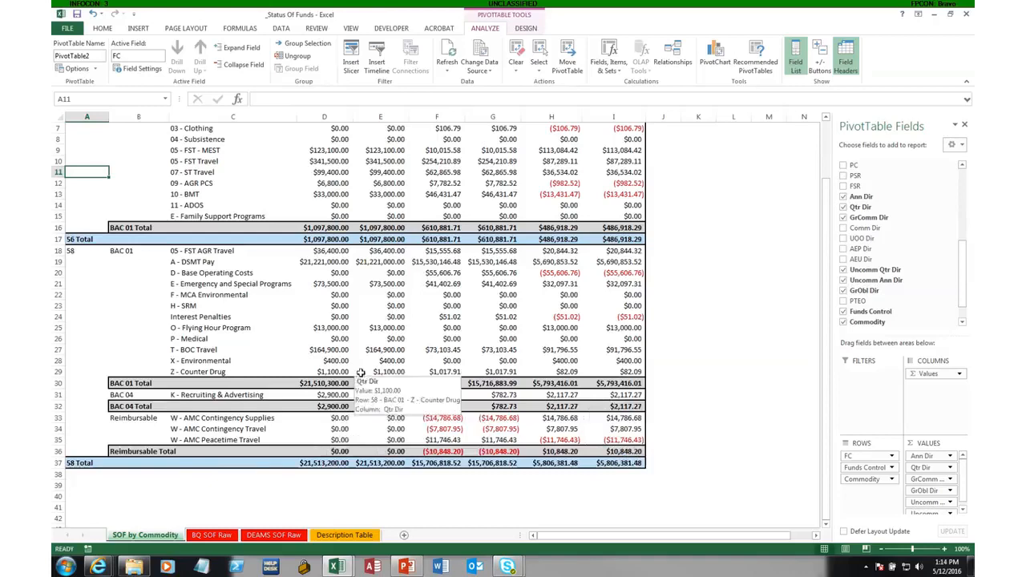
{"action": "scroll", "coordinate": [220, 263], "scroll_direction": "up", "scroll_amount": 2}
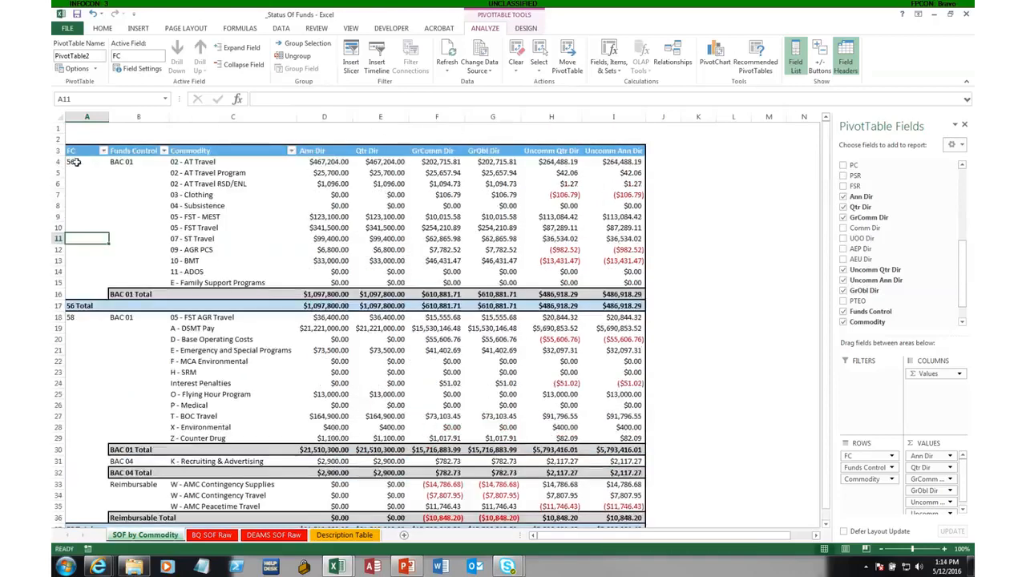
{"action": "left_click", "coordinate": [72, 162]}
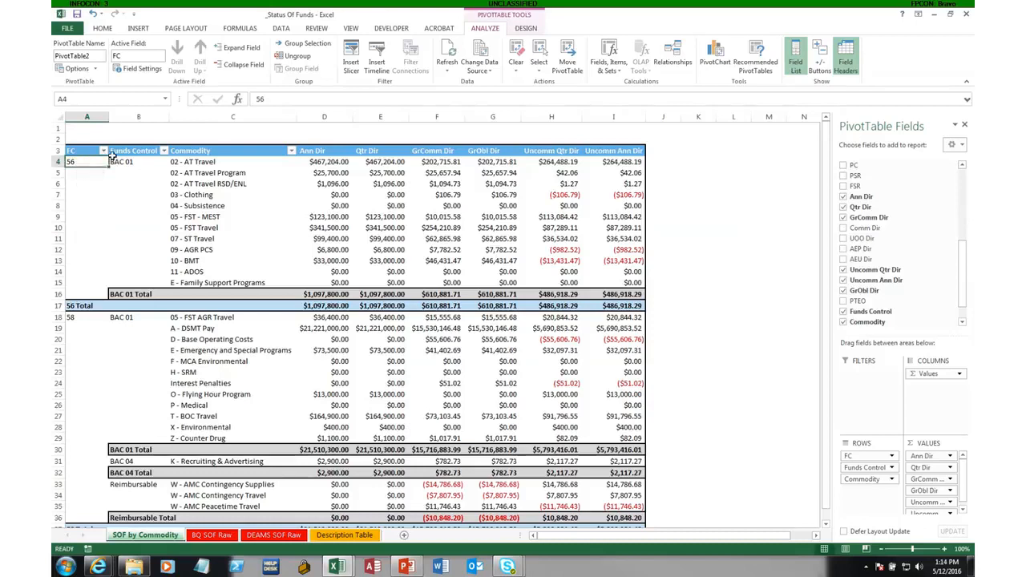
{"action": "type", "text": "MilPe"}
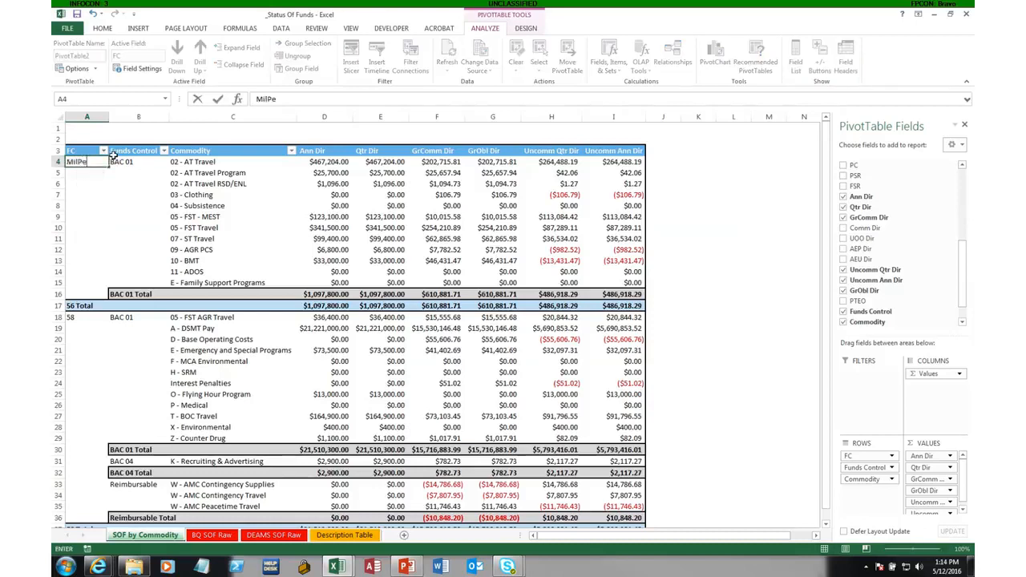
{"action": "type", "text": "rs"}
{"action": "key", "text": "Return"}
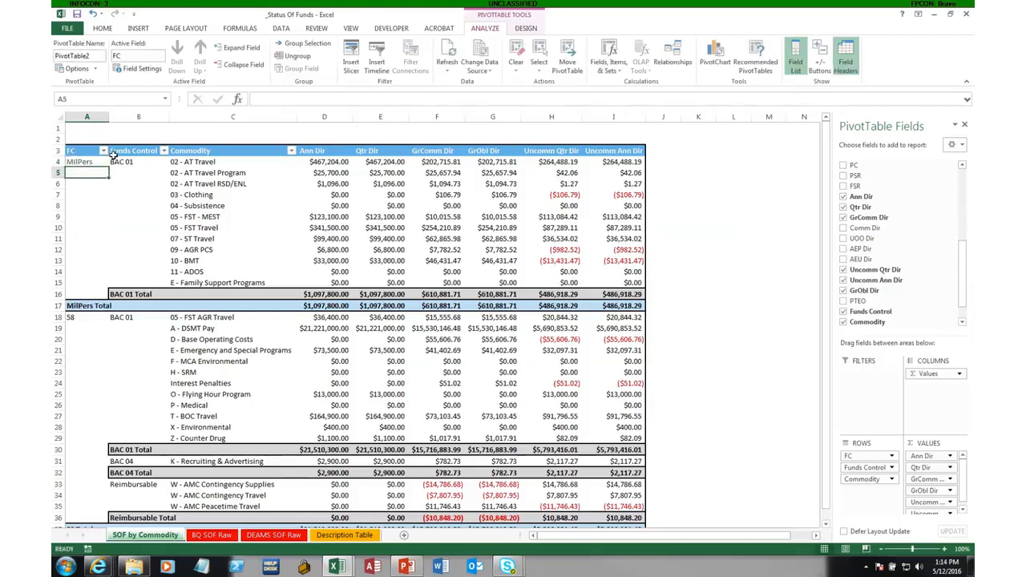
Step: Rename the FC item 58 in the PivotTable as O&M
{"action": "left_click", "coordinate": [91, 317]}
{"action": "type", "text": "O"}
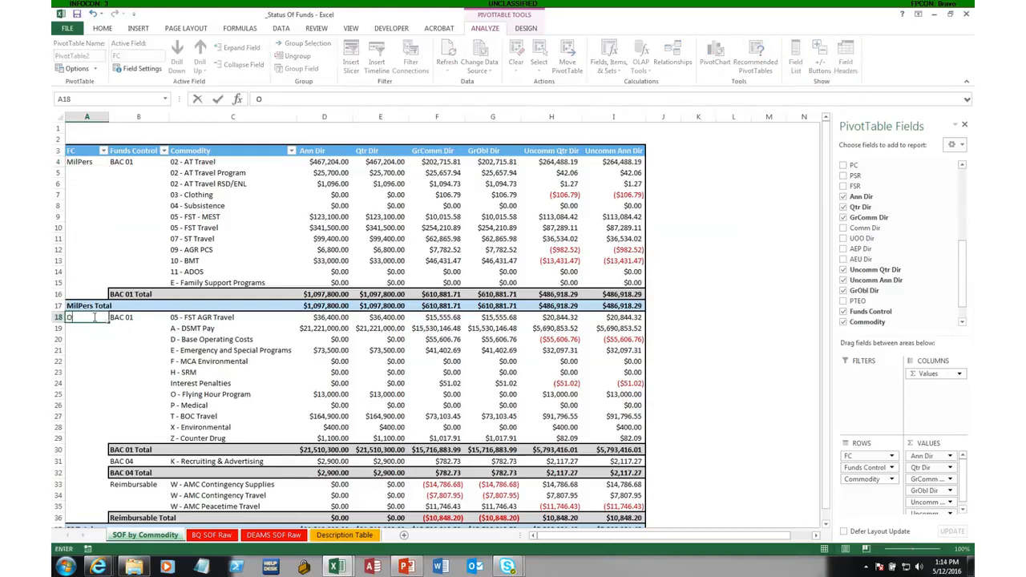
{"action": "type", "text": "&M"}
{"action": "key", "text": "Return"}
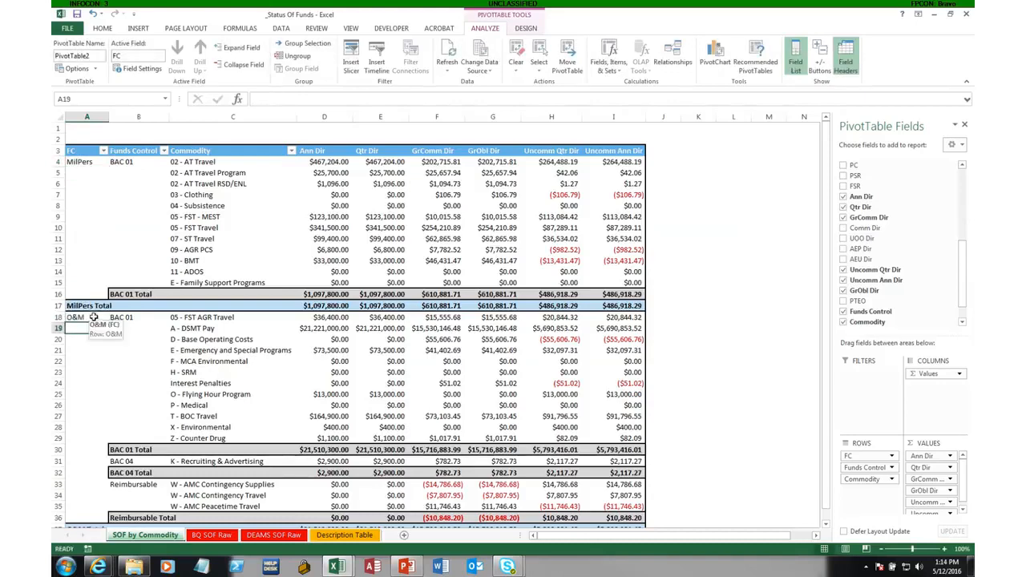
{"action": "scroll", "coordinate": [402, 336], "scroll_direction": "down", "scroll_amount": 2}
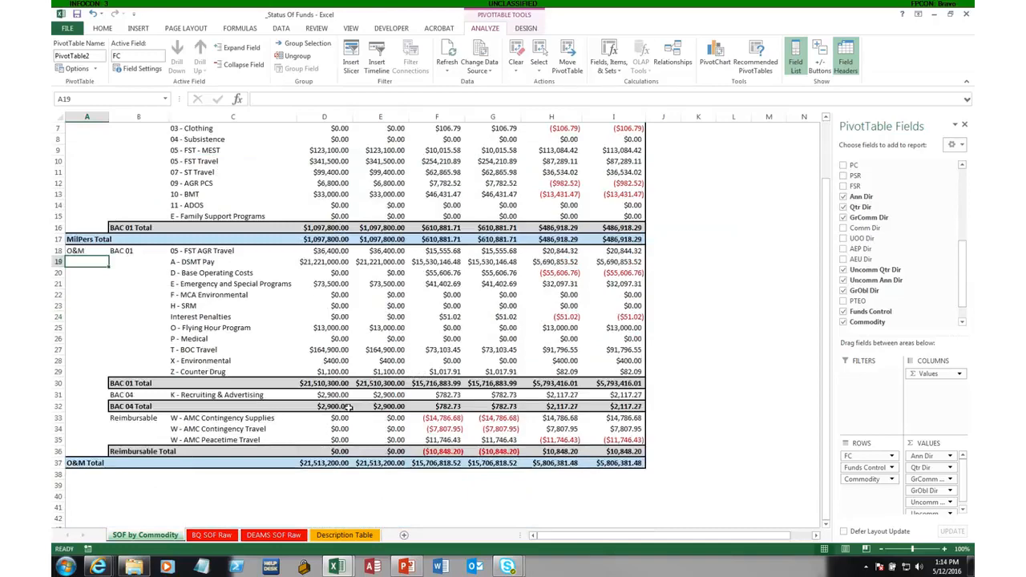
{"action": "scroll", "coordinate": [493, 215], "scroll_direction": "up", "scroll_amount": 2}
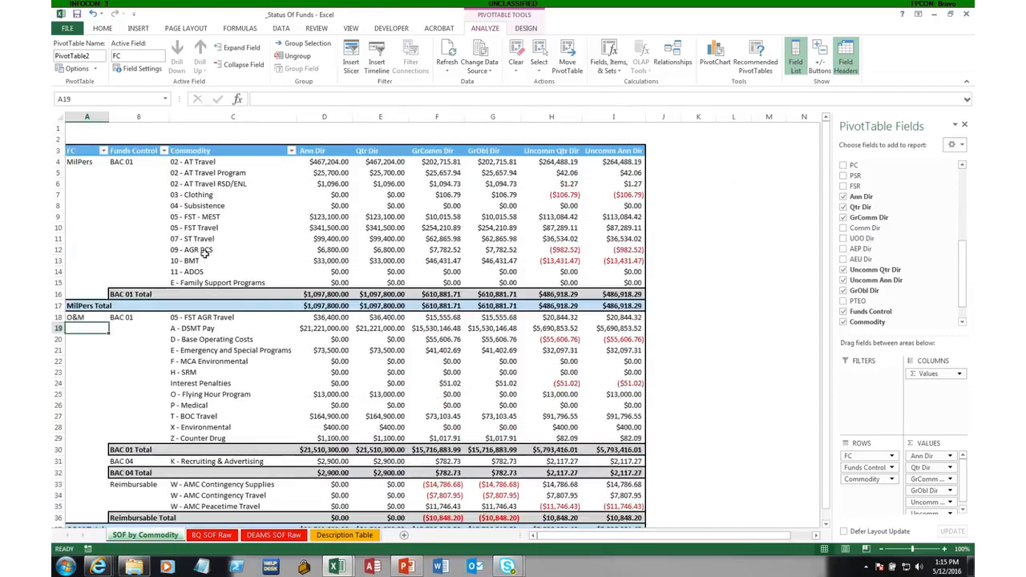
{"action": "left_click", "coordinate": [214, 251]}
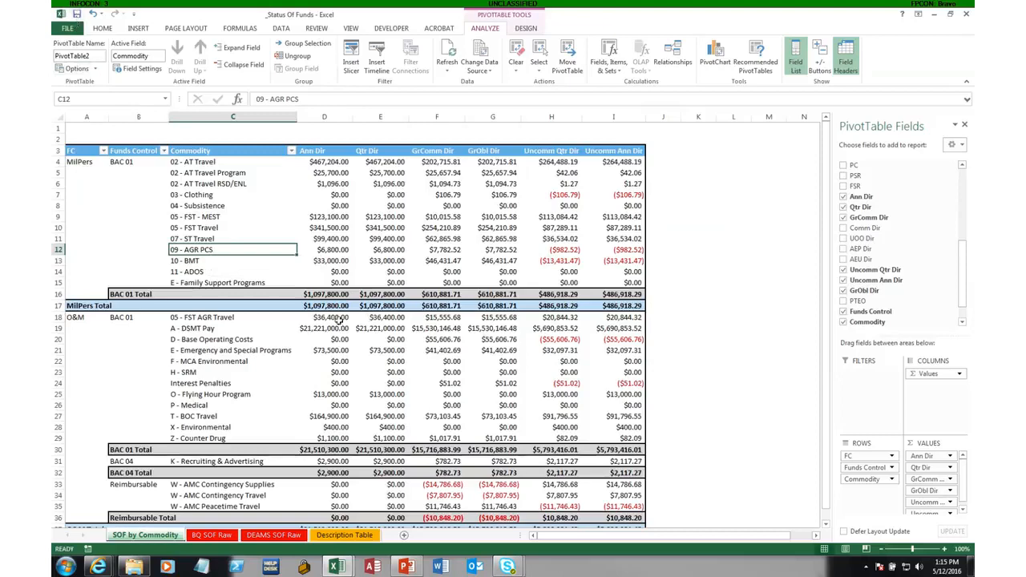
Step: Close the _Status Of Funds workbook and open the BQ SOF Data workbook from the 7 - Pivot Report and Formatting folder
{"action": "left_click", "coordinate": [965, 14]}
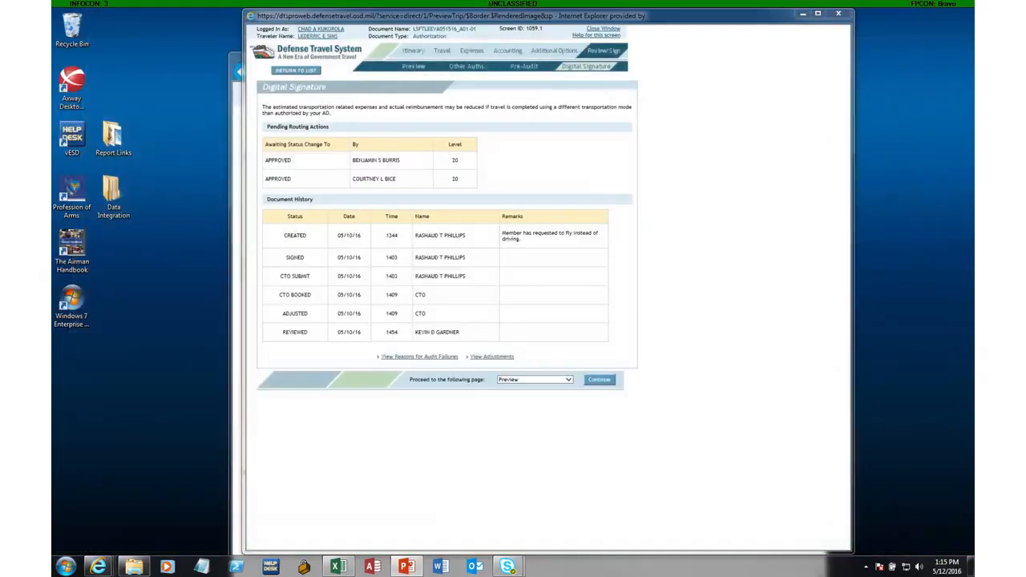
{"action": "left_click_drag", "start_coordinate": [974, 96], "coordinate": [540, 96]}
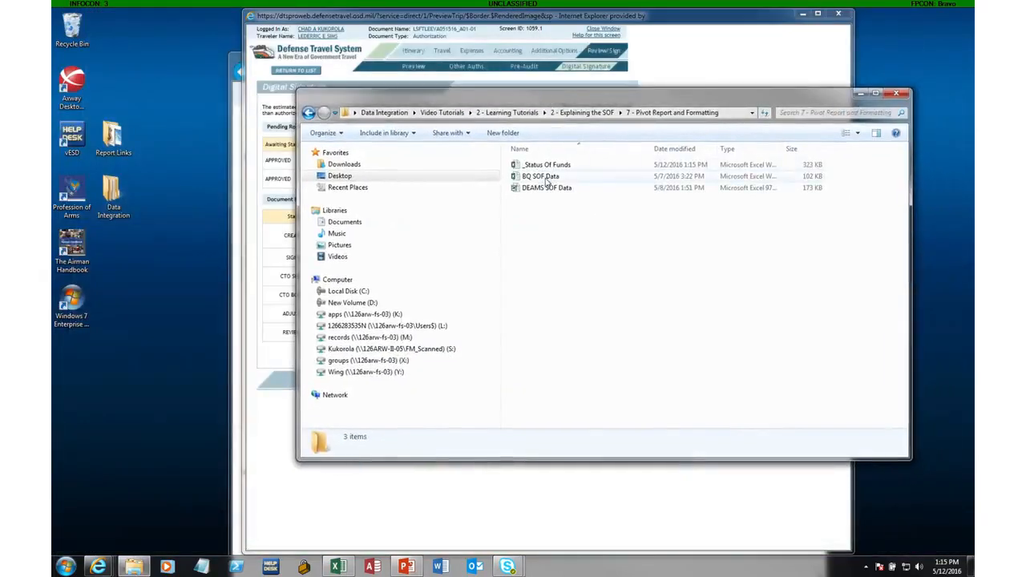
{"action": "double_click", "coordinate": [546, 179]}
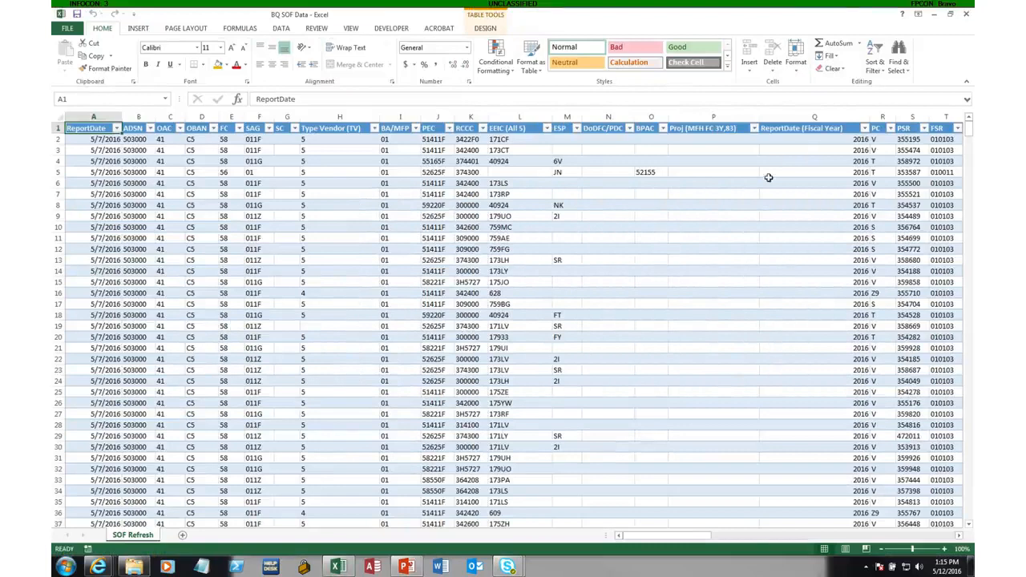
Step: Set the Ann Dir value in the first data row to 100000000, and save and close the BQ SOF Data workbook
{"action": "left_click_drag", "start_coordinate": [698, 536], "coordinate": [786, 544]}
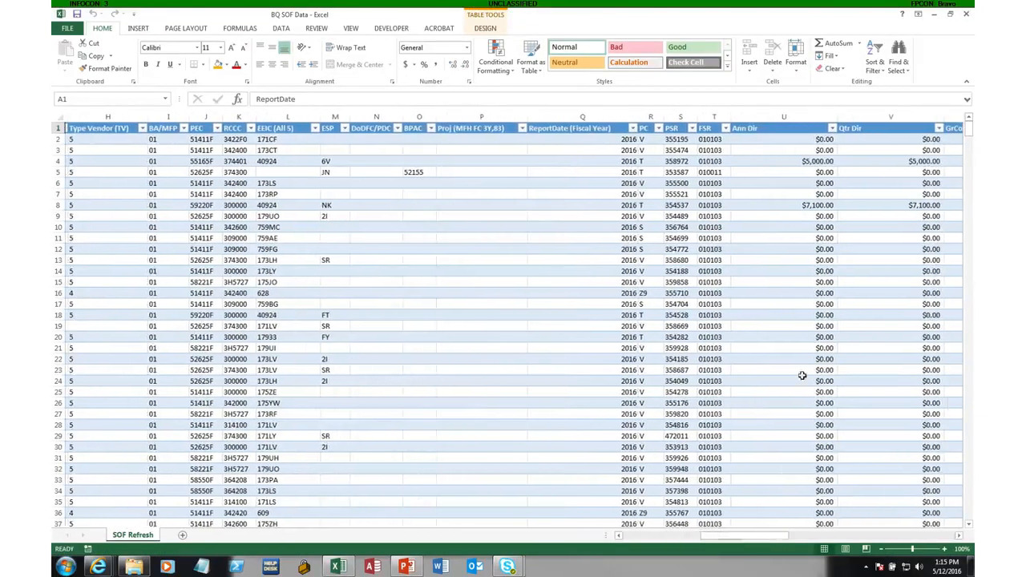
{"action": "left_click", "coordinate": [781, 139]}
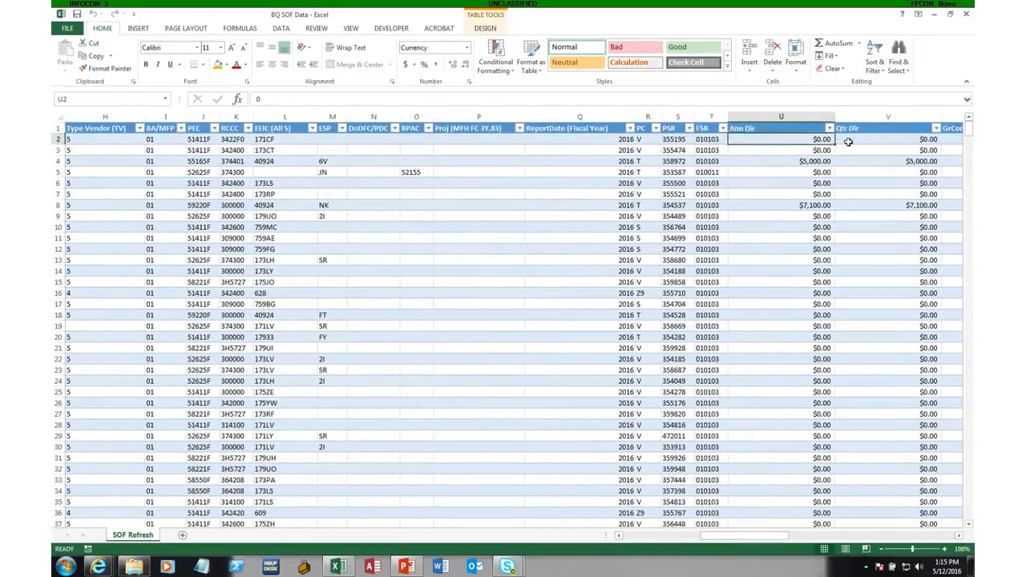
{"action": "type", "text": "1000"}
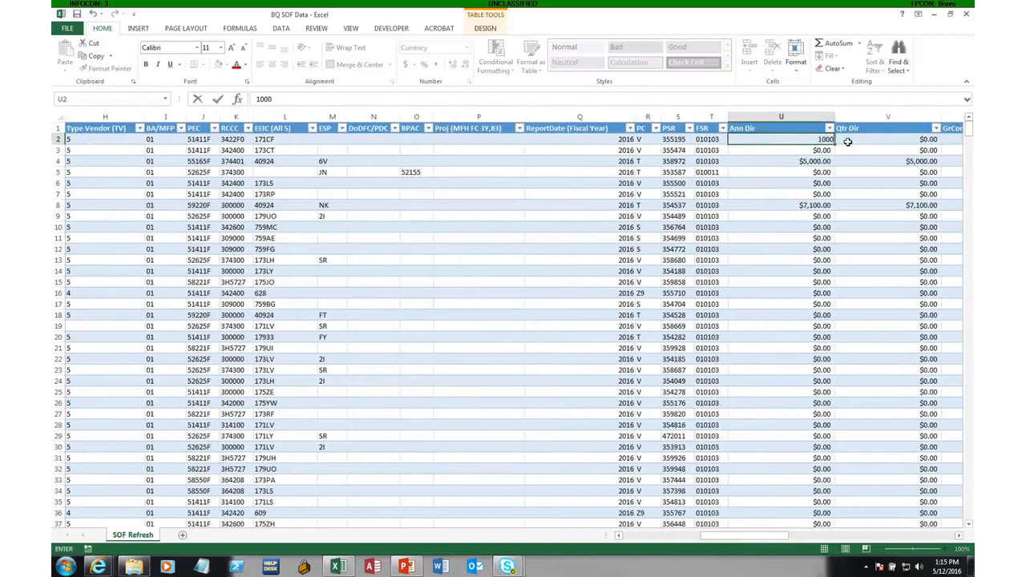
{"action": "type", "text": "00000"}
{"action": "key", "text": "Return"}
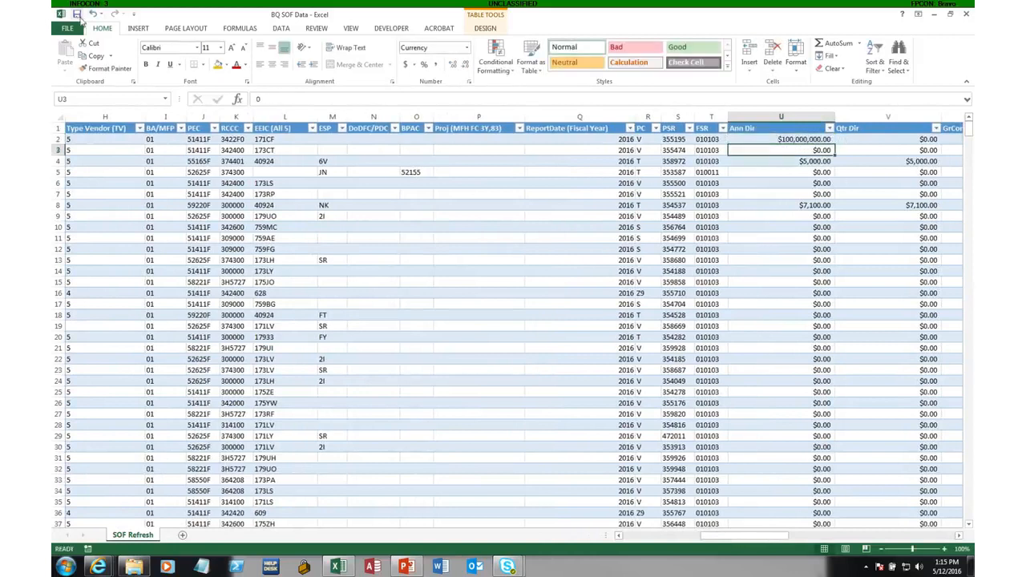
{"action": "left_click", "coordinate": [84, 16]}
{"action": "left_click", "coordinate": [965, 13]}
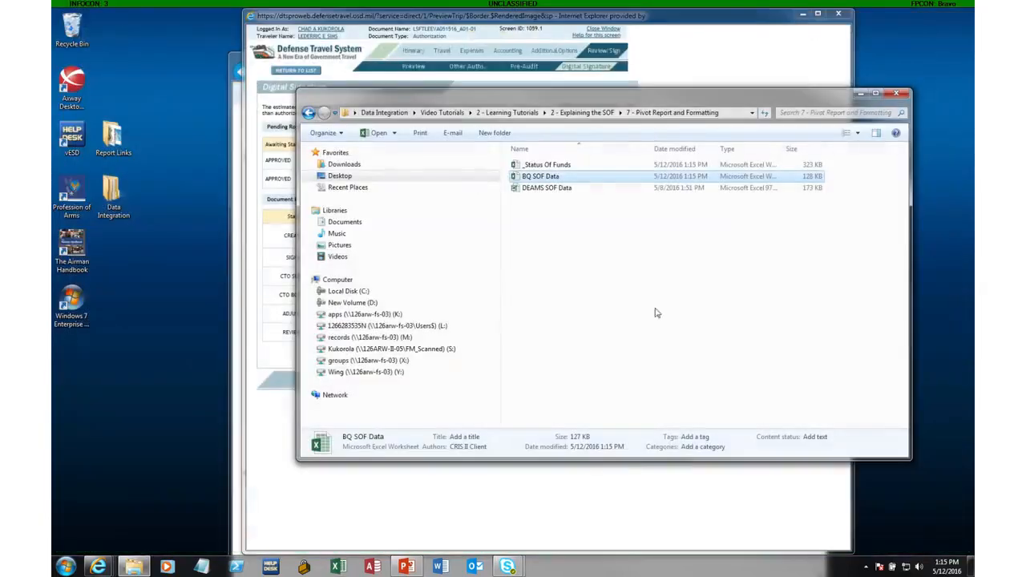
Step: Reopen the _Status Of Funds workbook without updating its external links
{"action": "double_click", "coordinate": [551, 165]}
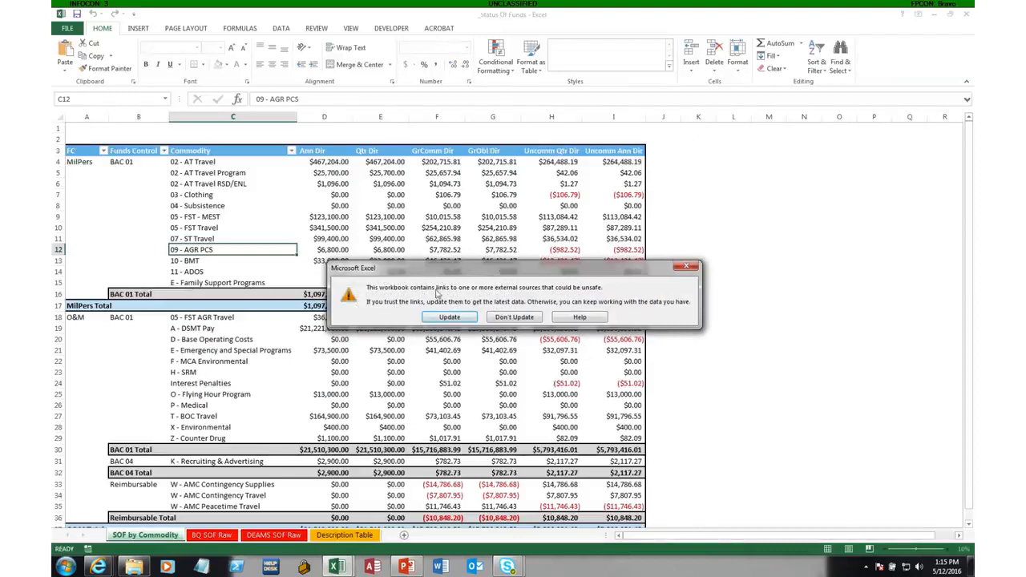
{"action": "left_click", "coordinate": [514, 317]}
{"action": "left_click", "coordinate": [287, 195]}
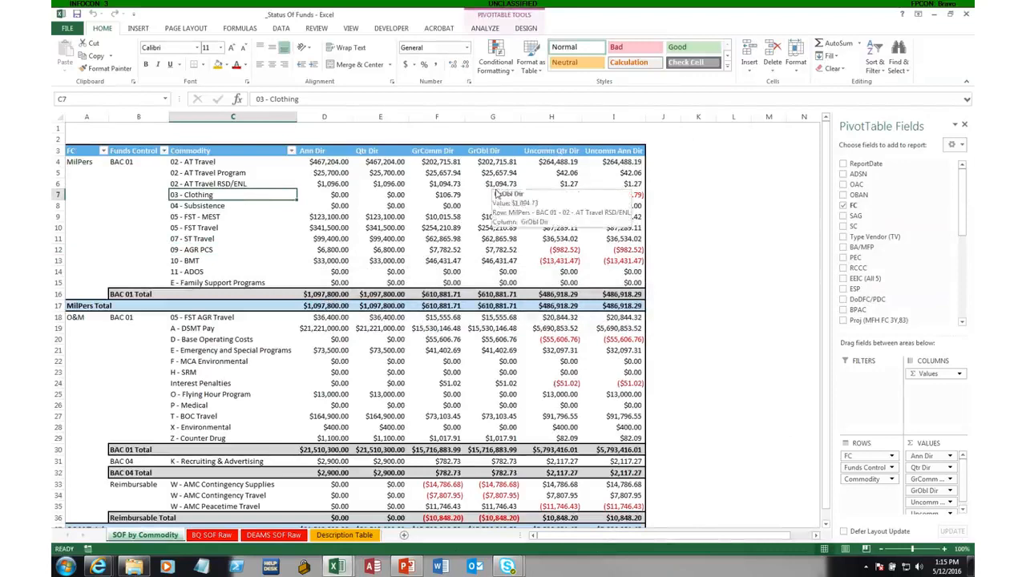
Step: Refresh all data connections and PivotTables in the workbook to bring in the changed BQ SOF data
{"action": "left_click", "coordinate": [280, 28]}
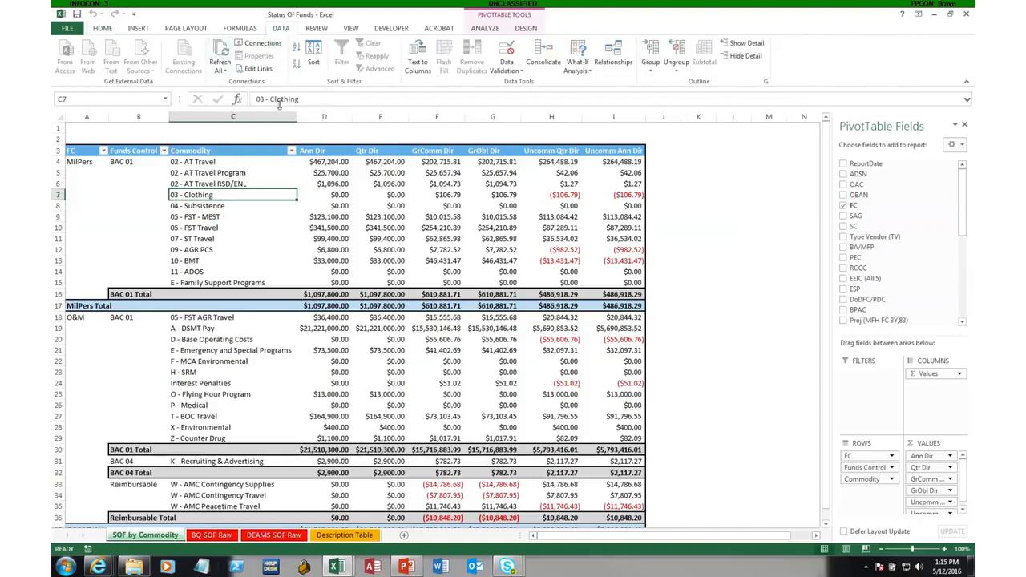
{"action": "left_click", "coordinate": [224, 52]}
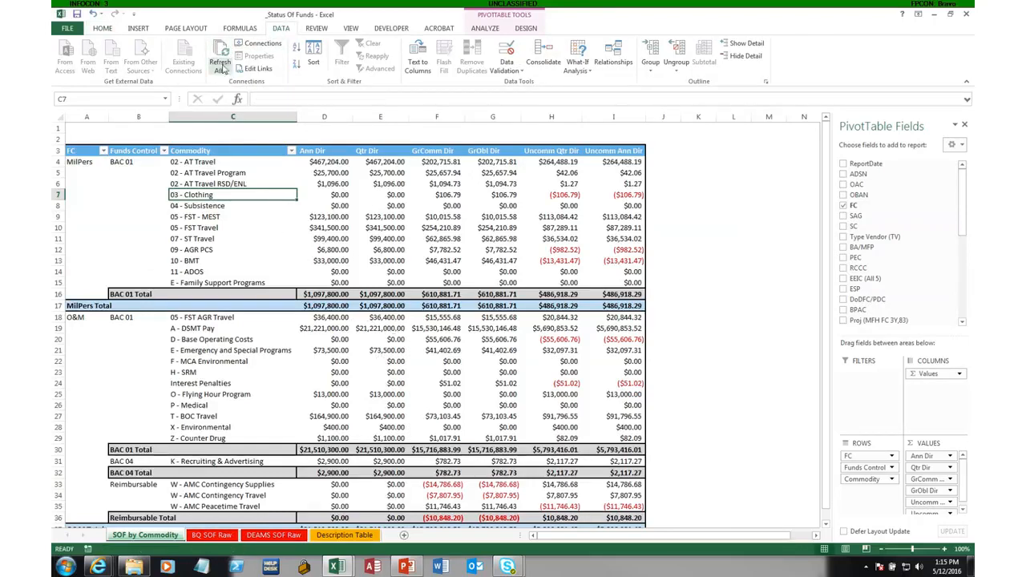
{"action": "left_click", "coordinate": [222, 50]}
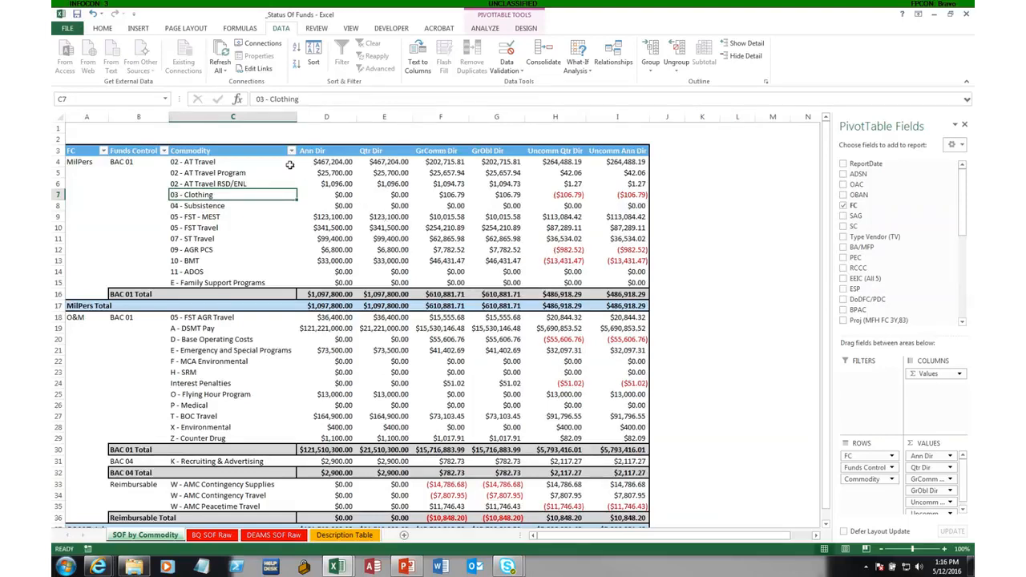
{"action": "left_click", "coordinate": [228, 139]}
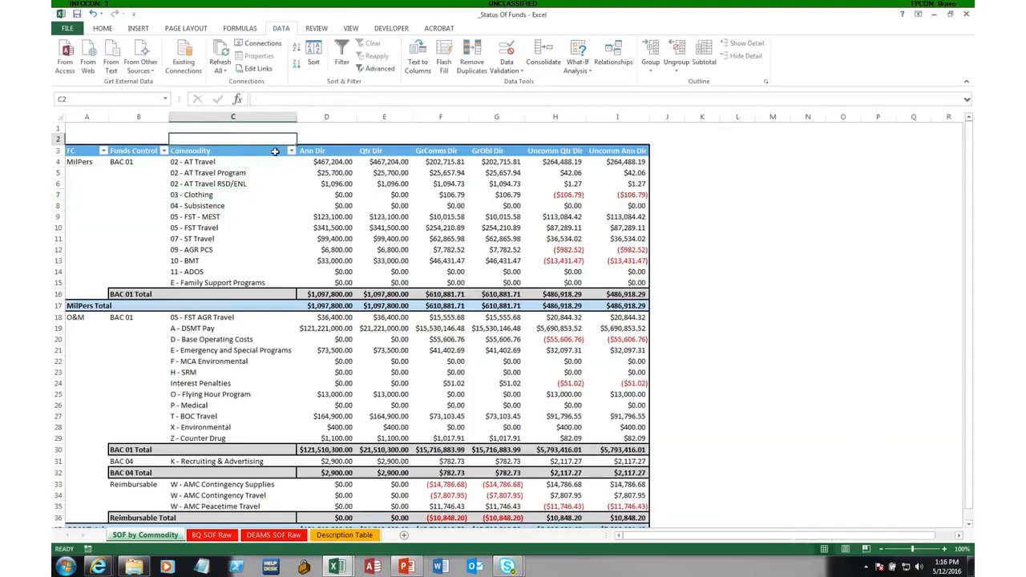